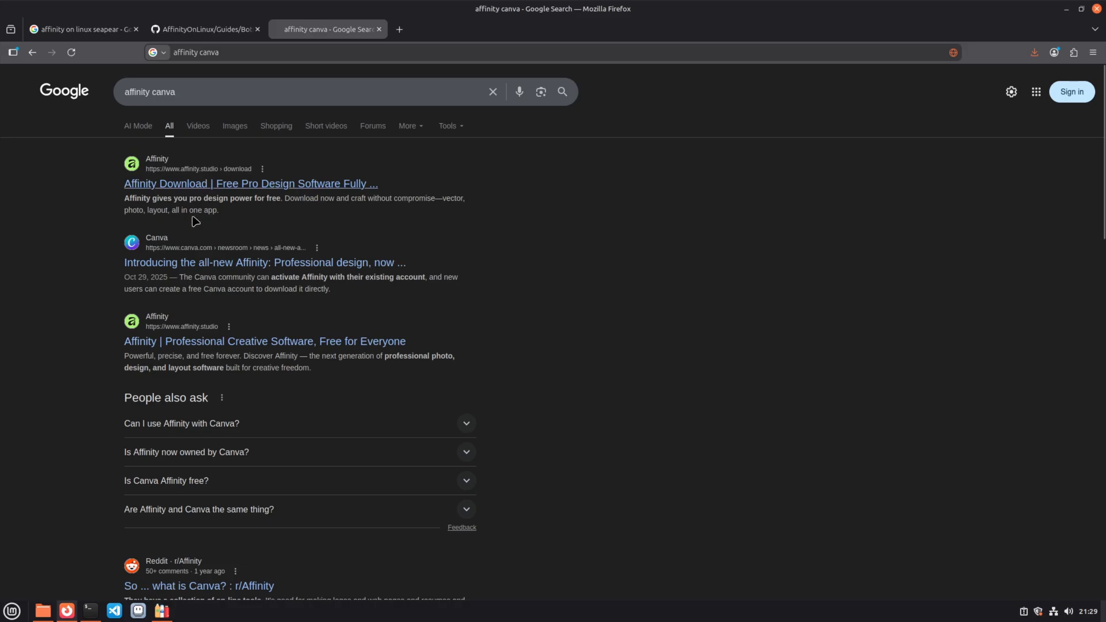
Open the Affinity download page from the search results and look through the download options for Windows.
middle_click(184, 188)
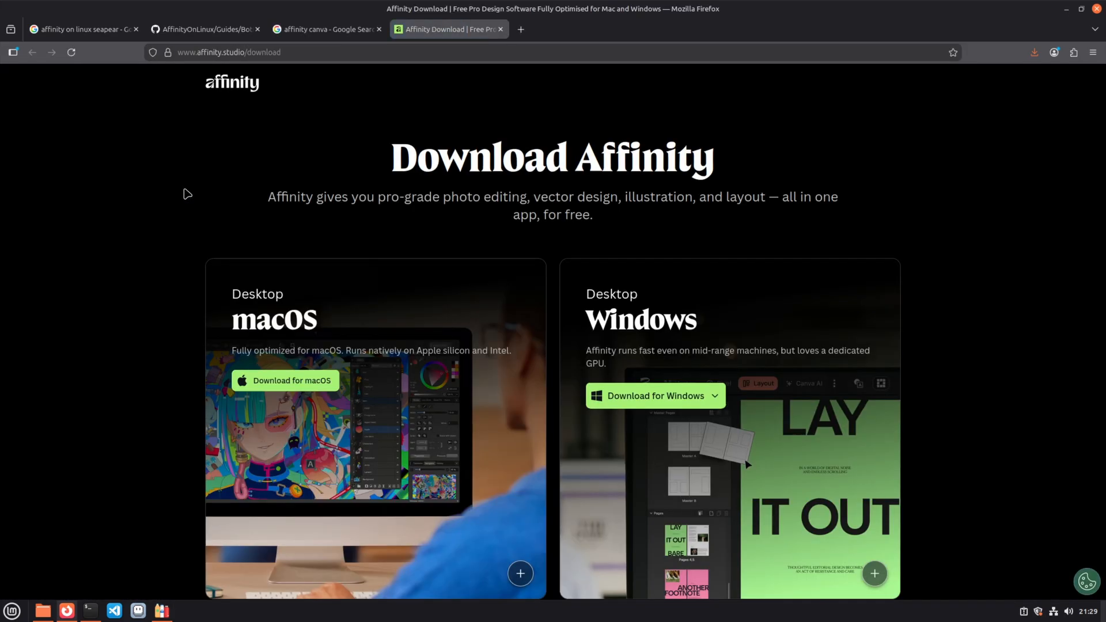
scroll(523, 310, down, 4)
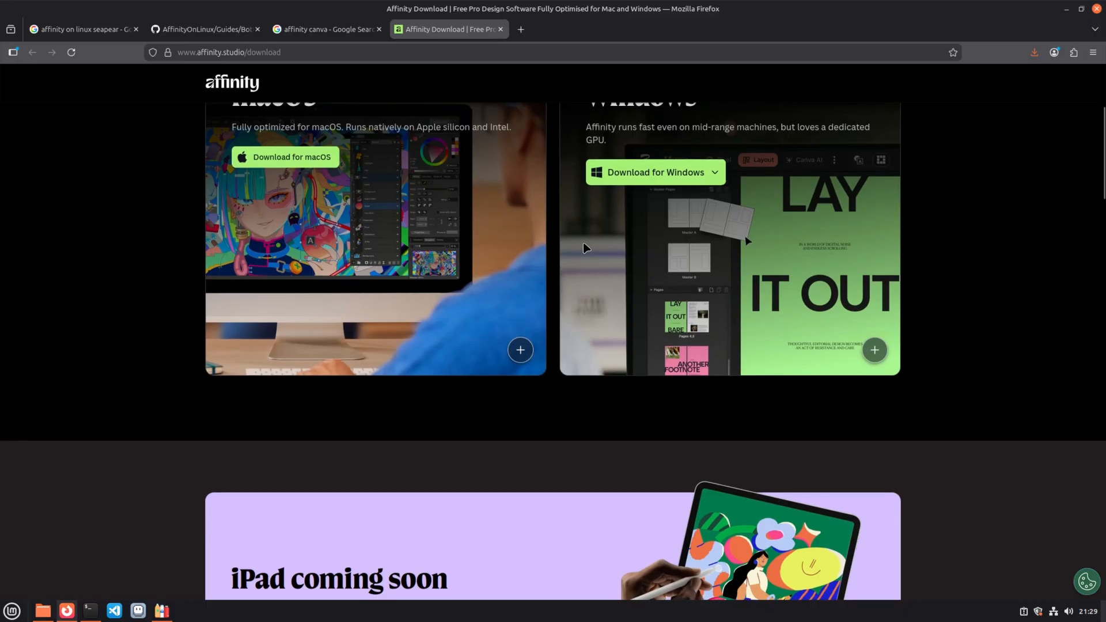
scroll(588, 249, up, 4)
click(715, 397)
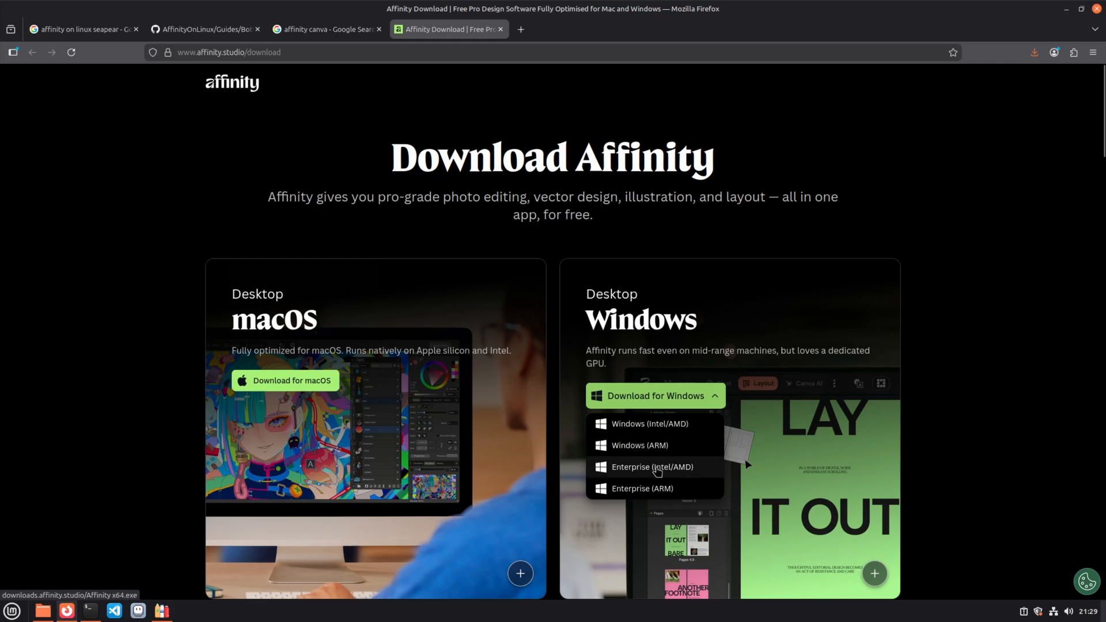
click(940, 185)
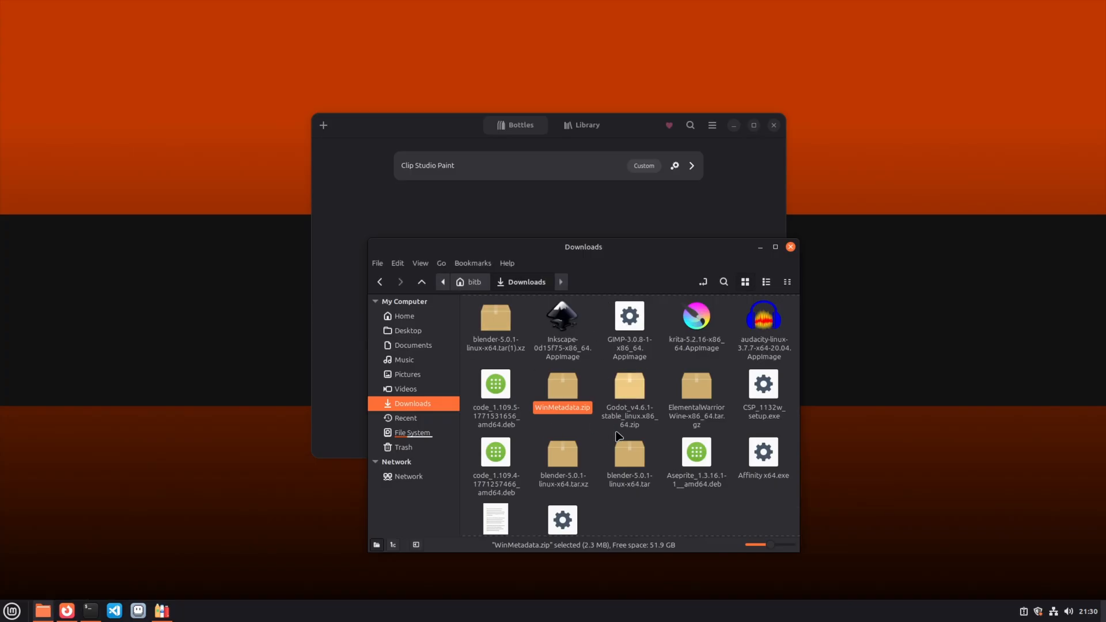
Check the Downloads folder for the Affinity x64.exe installer and close the file manager.
scroll(639, 412, down, 1)
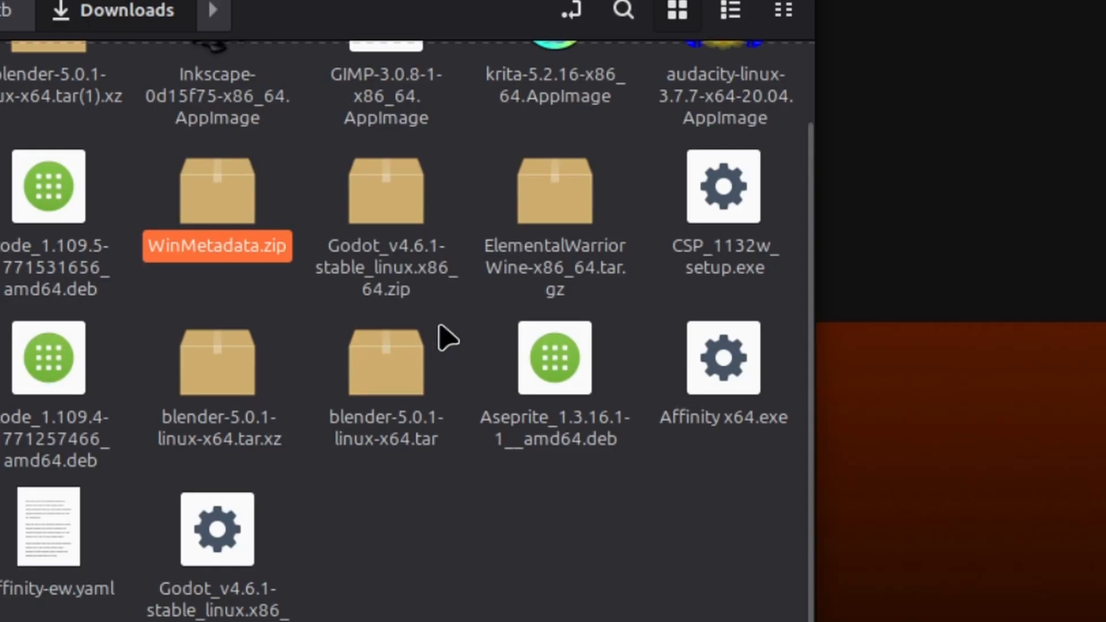
click(767, 428)
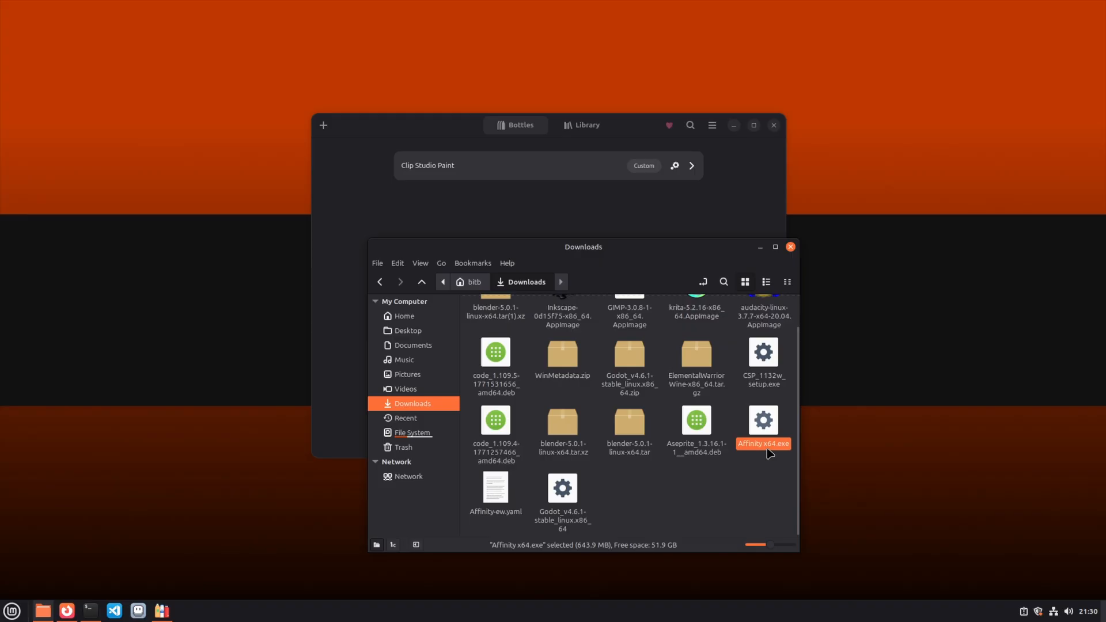
click(765, 483)
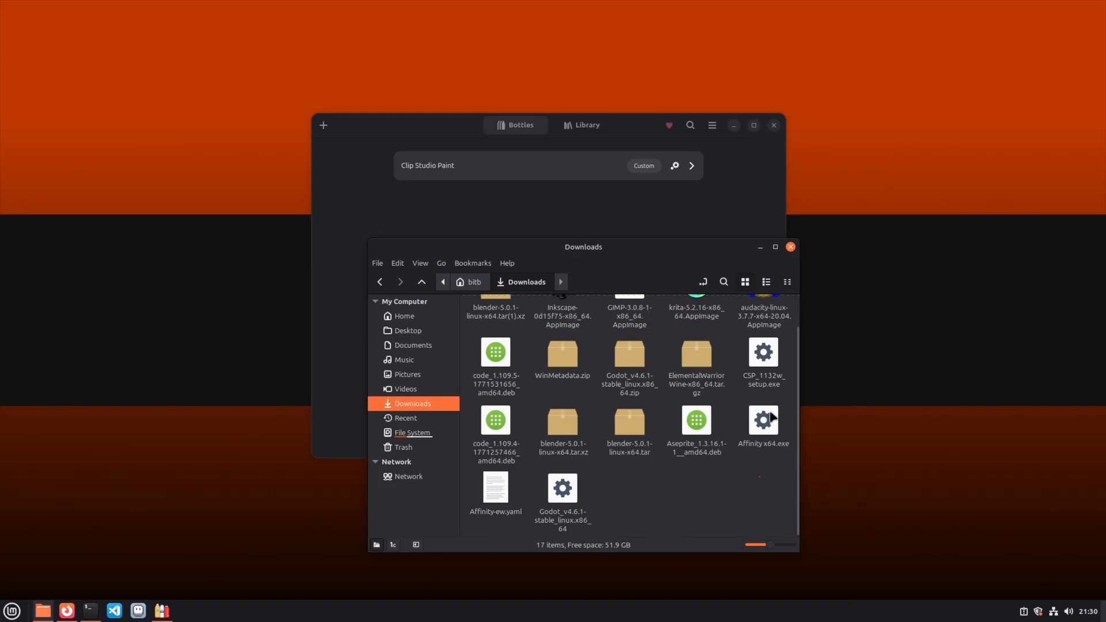
click(791, 246)
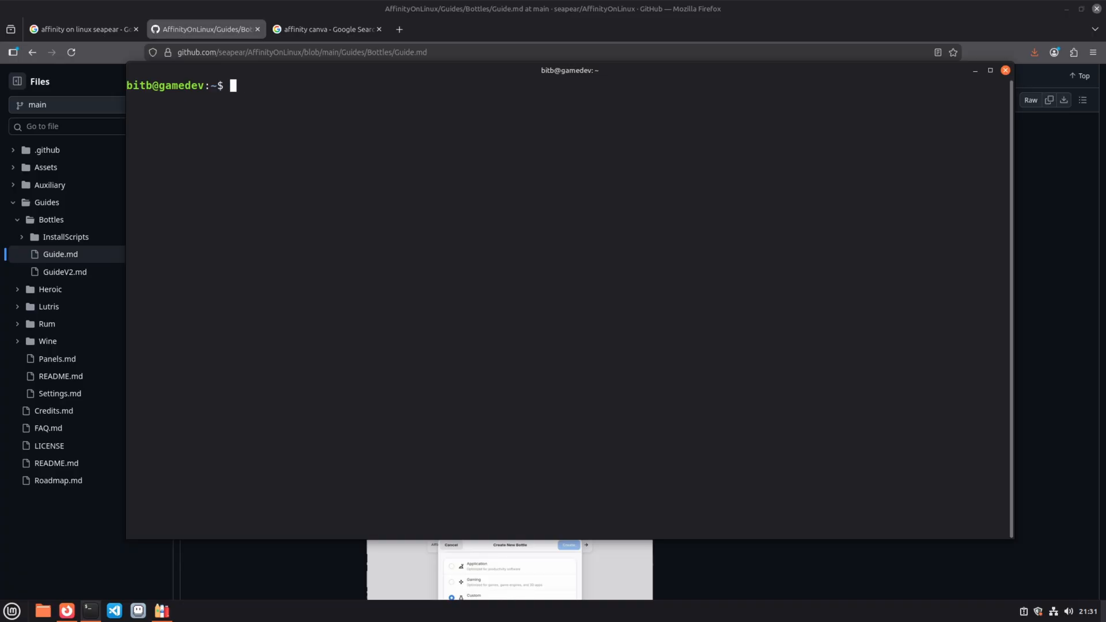
Change the terminal's directory from the home folder to .var/app/com.usebottles.bottles/data/bottles/runners/ and list its contents.
text(pwd)
key(Return)
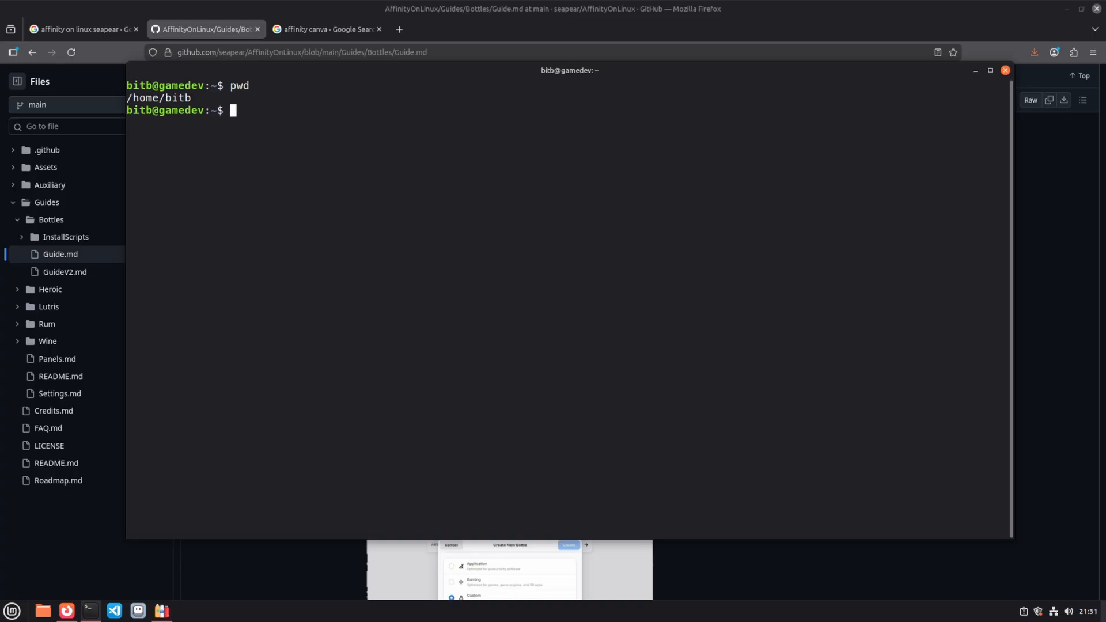
text(cd)
text(/.var/app/com.usebottles.bottles/data/bottles/runners/)
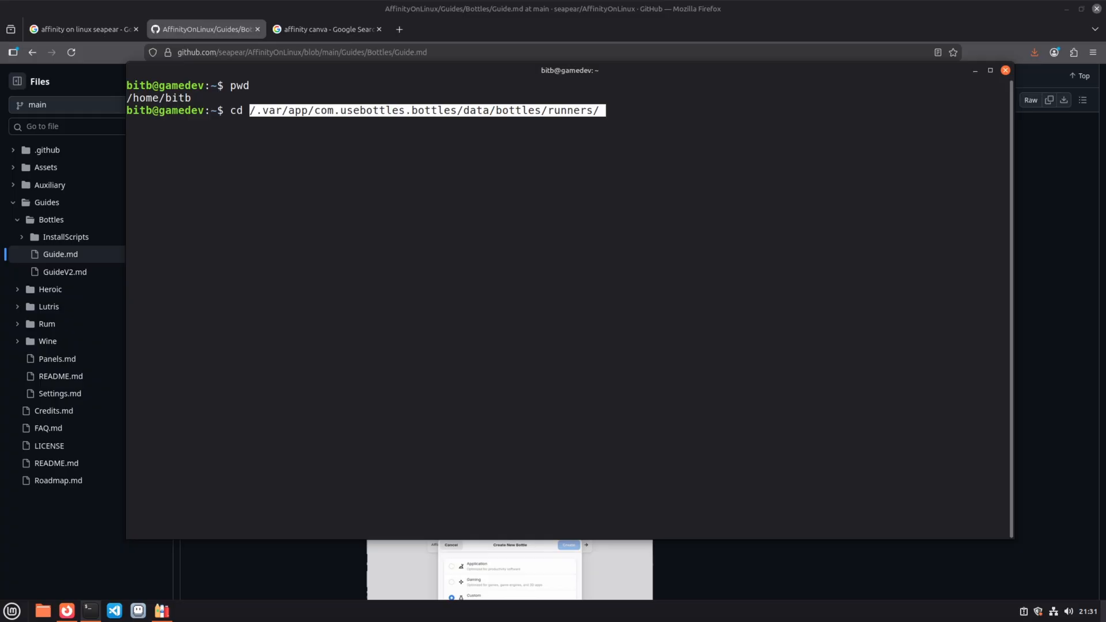
key(Left)
key(Left)
key(Left)
key(Left)
key(Left)
key(Left)
key(Left)
key(Left)
key(Left)
key(Left)
key(Left)
key(Left)
key(Left)
key(Left)
key(Left)
key(Left)
key(Left)
key(Left)
key(Left)
key(Left)
key(Left)
key(Left)
key(Left)
key(Left)
key(Left)
key(Left)
key(Left)
key(Left)
key(Left)
key(Left)
key(Left)
key(Left)
key(Left)
key(Left)
key(Left)
key(BackSpace)
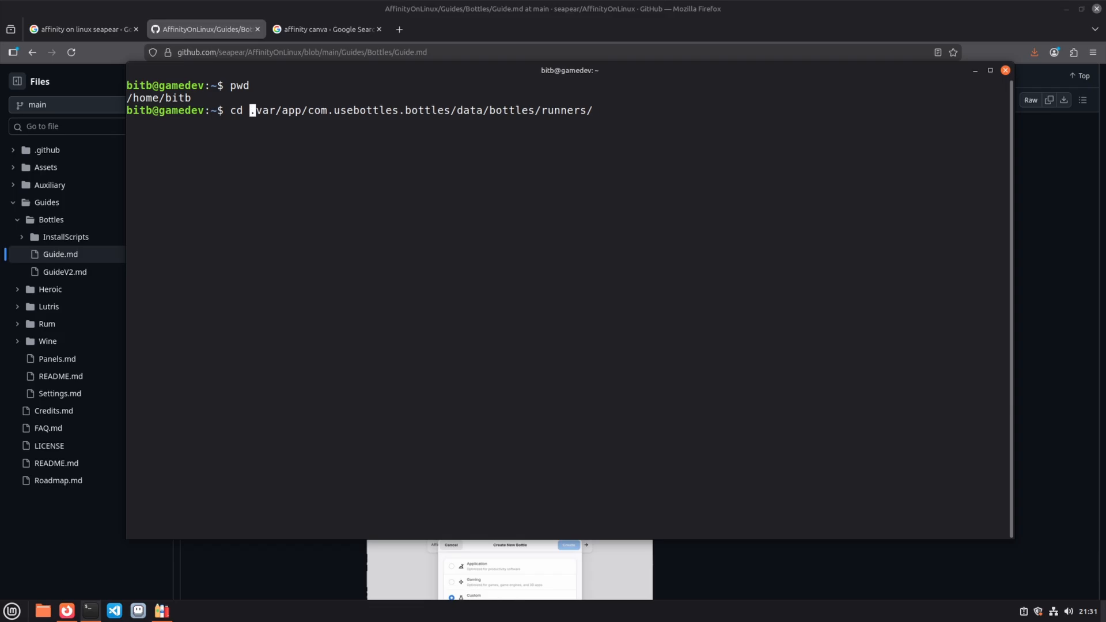
key(Return)
text(ls)
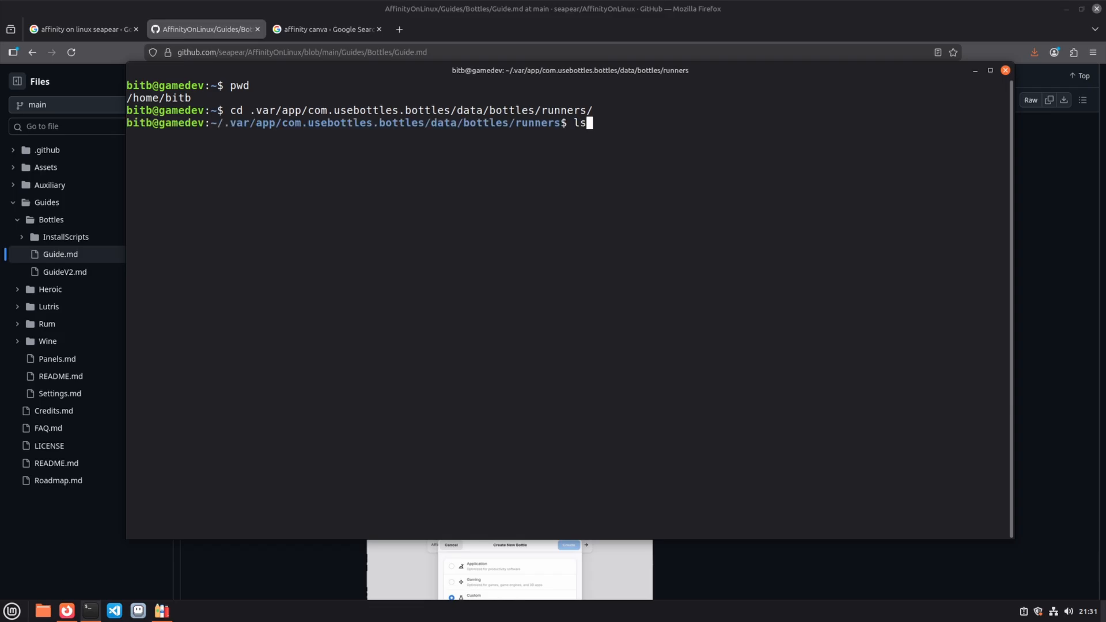
key(Return)
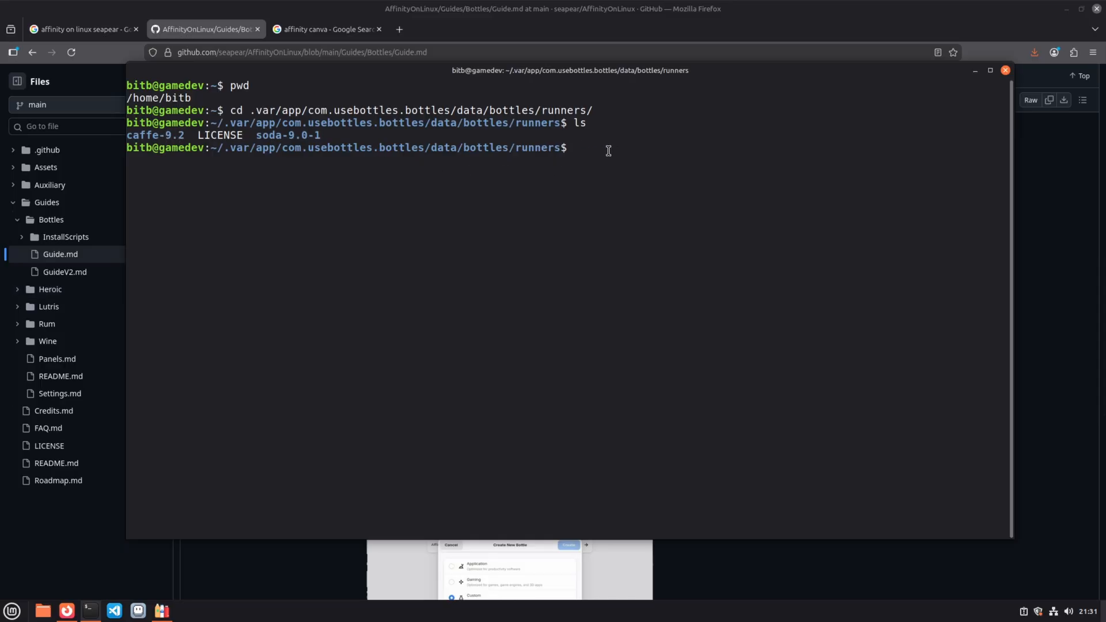
Copy ElementalWarriorWine-x86_64.tar.gz from ~/Downloads into the current runners directory and list the files.
text(c)
key(BackSpace)
text(cp ~/Downloads/E)
key(Tab)
text(.)
key(Return)
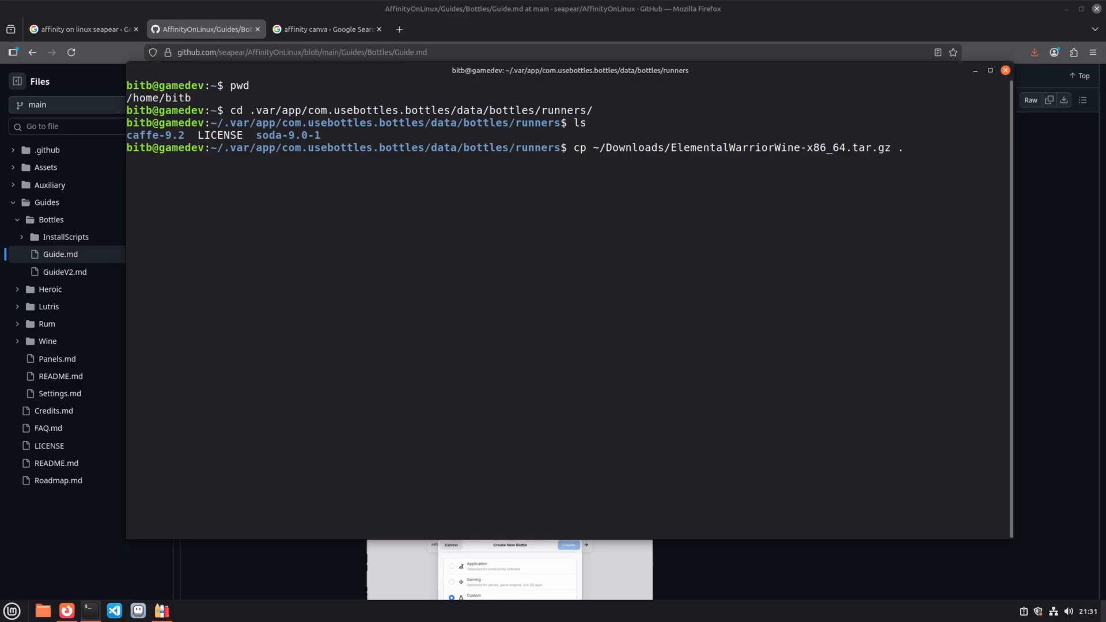
text(ls)
key(Return)
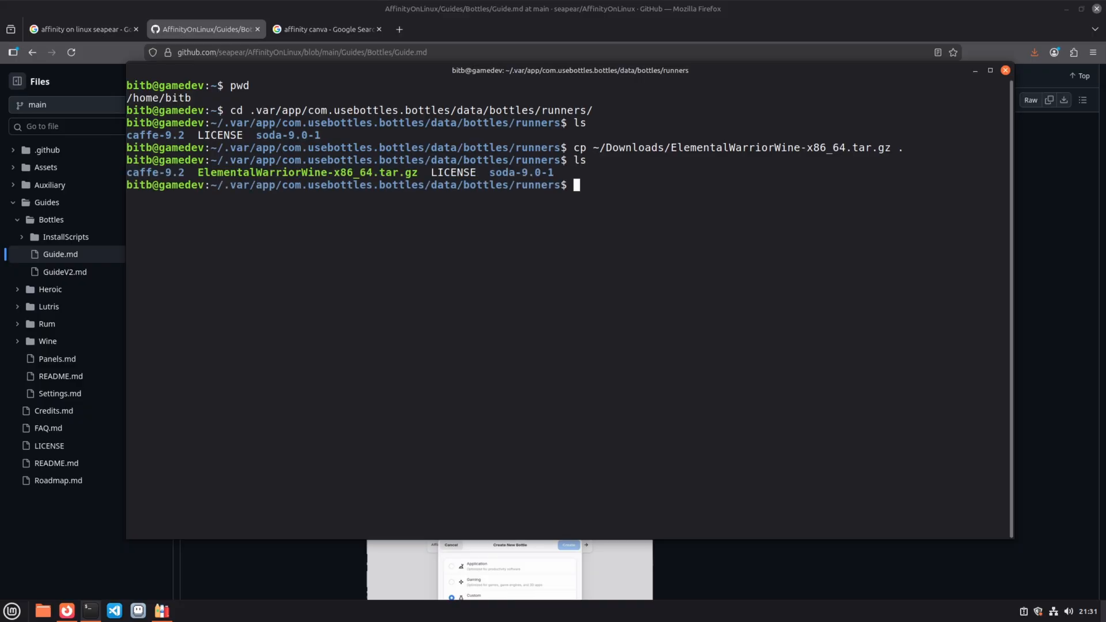
Extract ElementalWarriorWine-x86_64.tar.gz with 7z in the runners directory and list the files.
text(7z x Ele)
key(Tab)
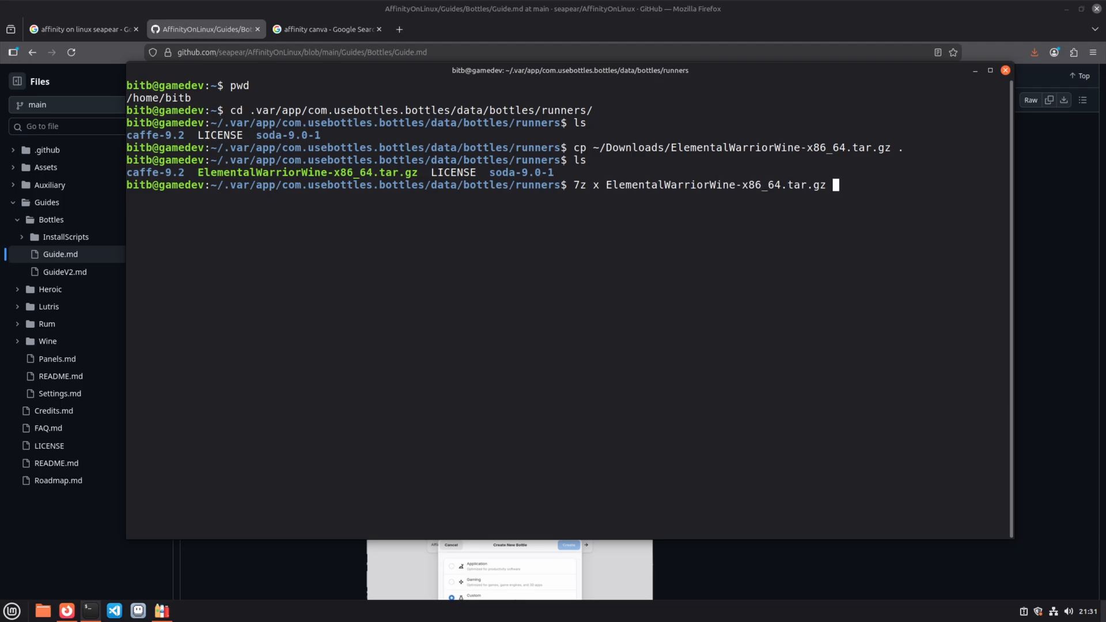
key(Return)
text(ls)
key(Return)
Extract ElementalWarriorWine-x86_64.tar with 7z in the runners directory and list the files.
text(7z x Ele)
key(Tab)
key(Return)
text(ls)
key(Return)
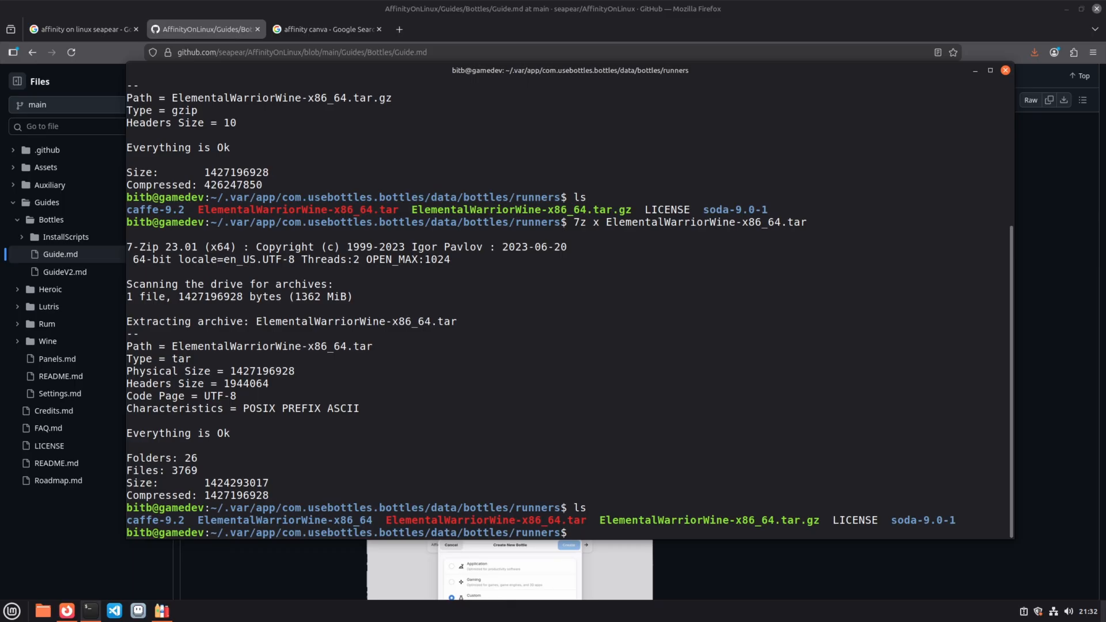
Remove ElementalWarriorWine-x86_64.tar and ElementalWarriorWine-x86_64.tar.gz from the runners directory and list the remaining files.
text(rm ElementalWarriorWine-x86_64)
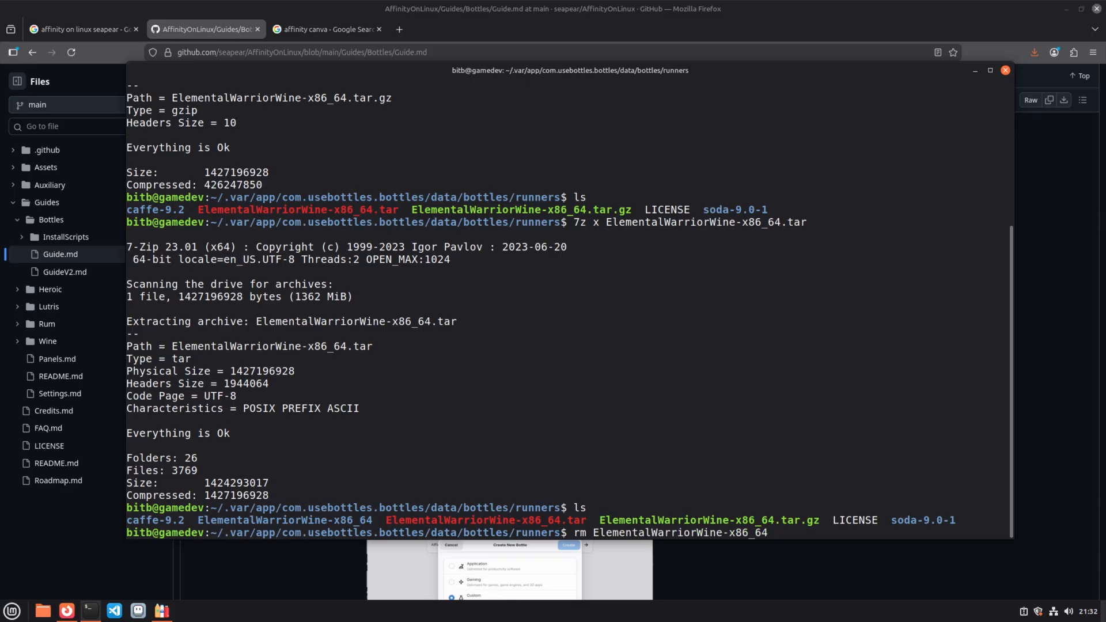
text(.tar)
key(Return)
text(rm ElementalWarriorWine-x86_64.tar.gz)
key(Return)
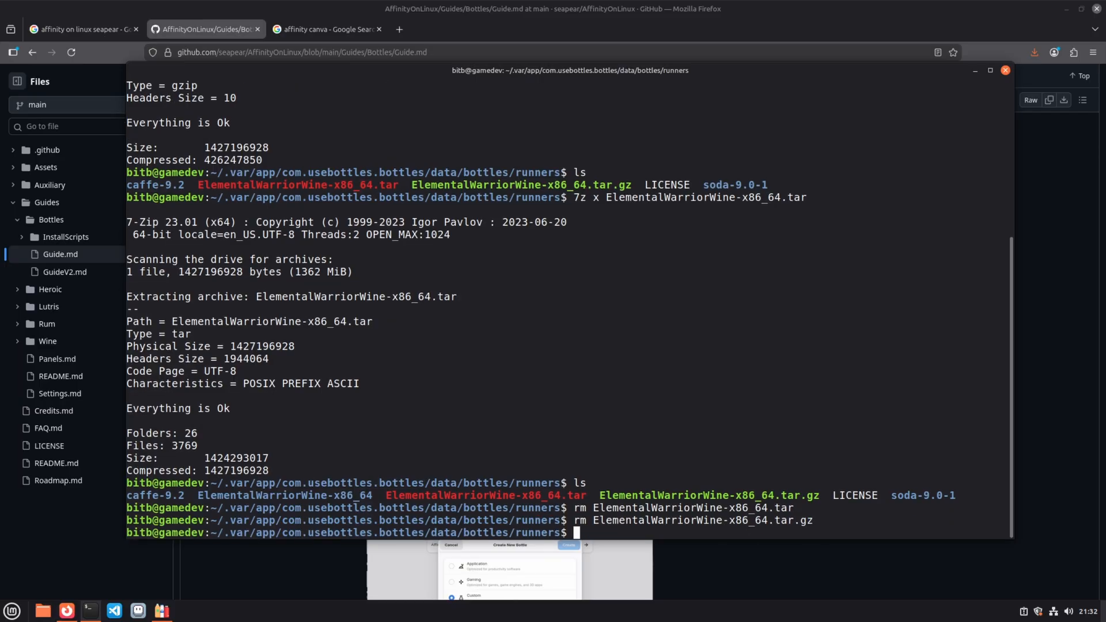
text(ls)
key(Return)
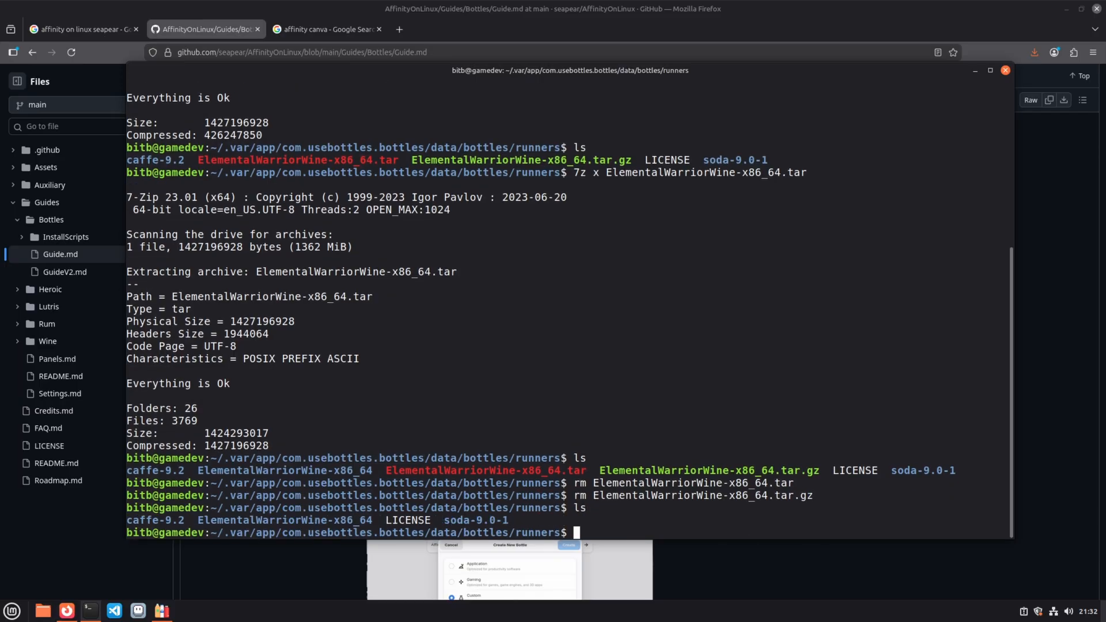
Clear the terminal output and minimize the terminal to return to the browser guide.
text(clear)
key(Return)
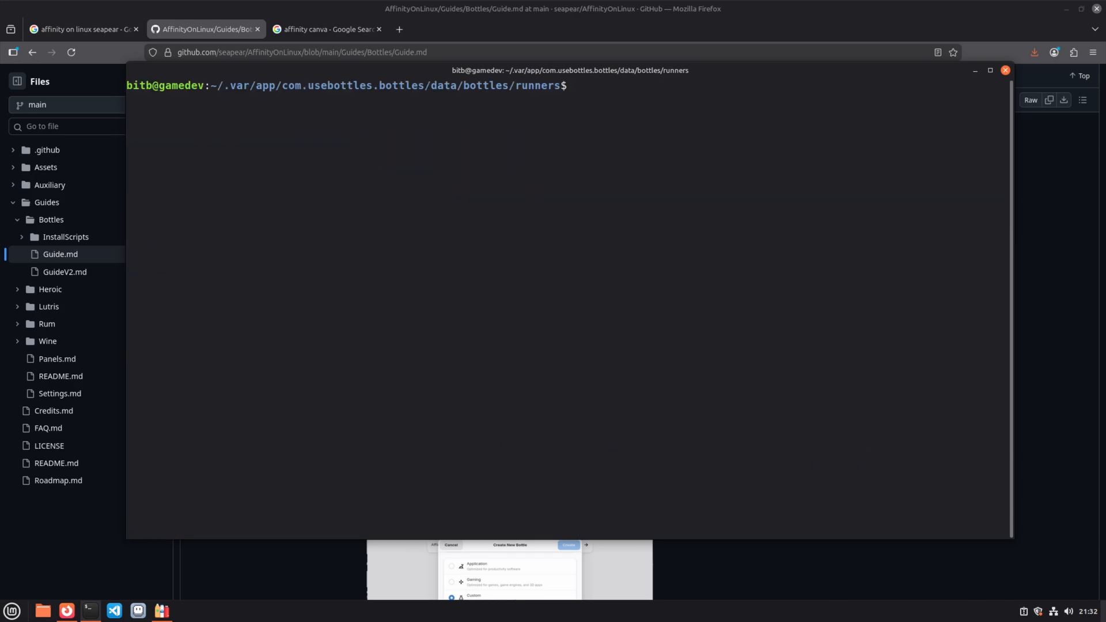
click(976, 72)
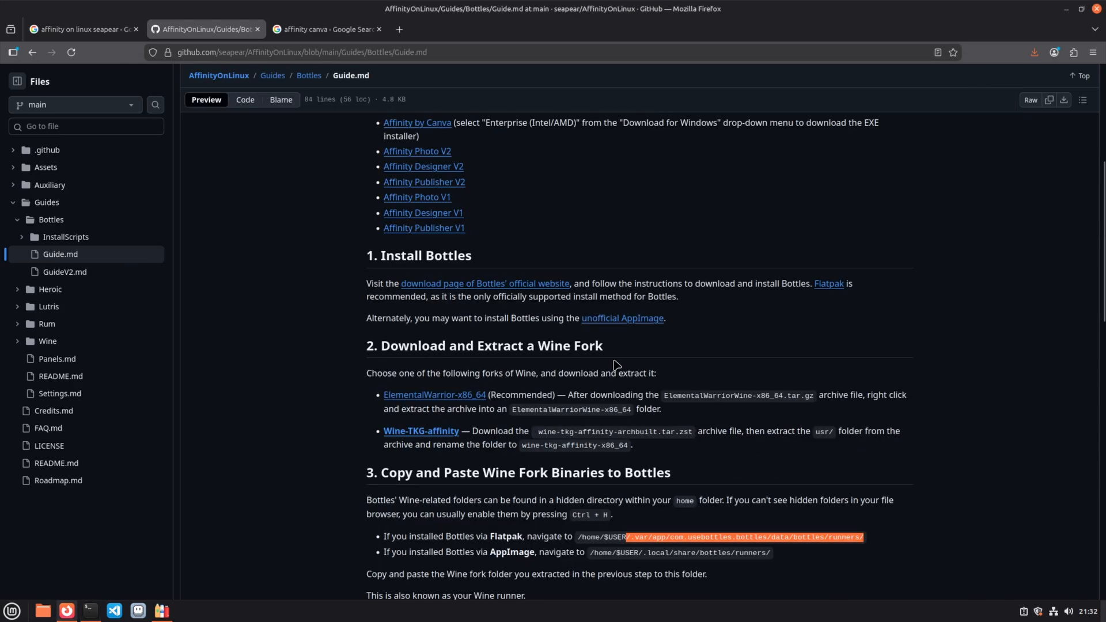
Read the guide's section on adding a bottle, including the Affinity-ew.yaml file for importing the configuration.
scroll(606, 370, down, 8)
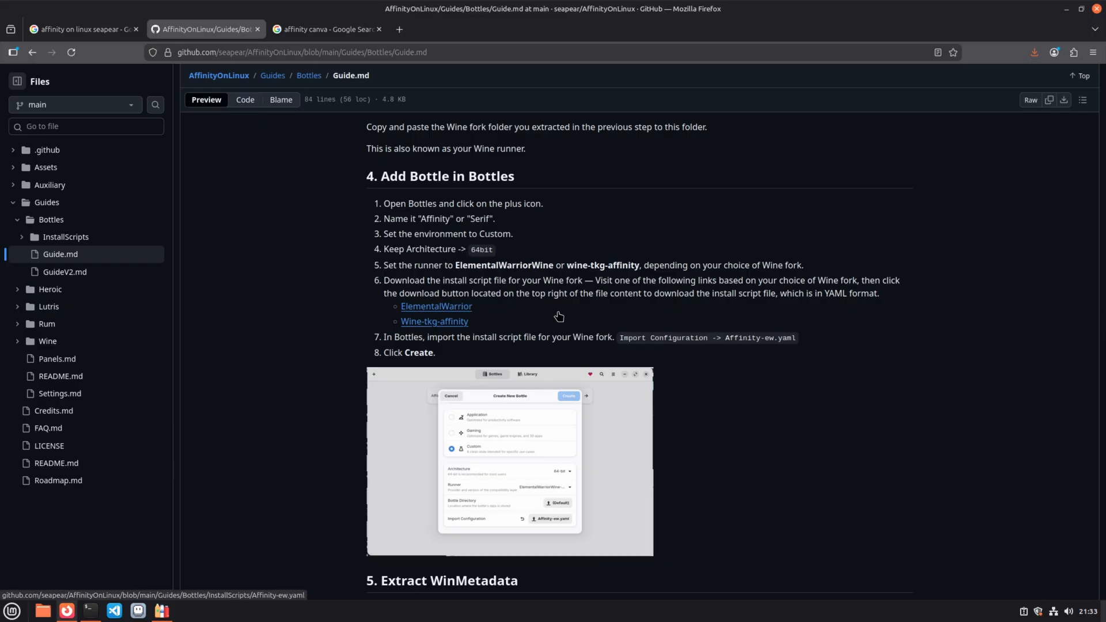
drag(726, 339, 779, 337)
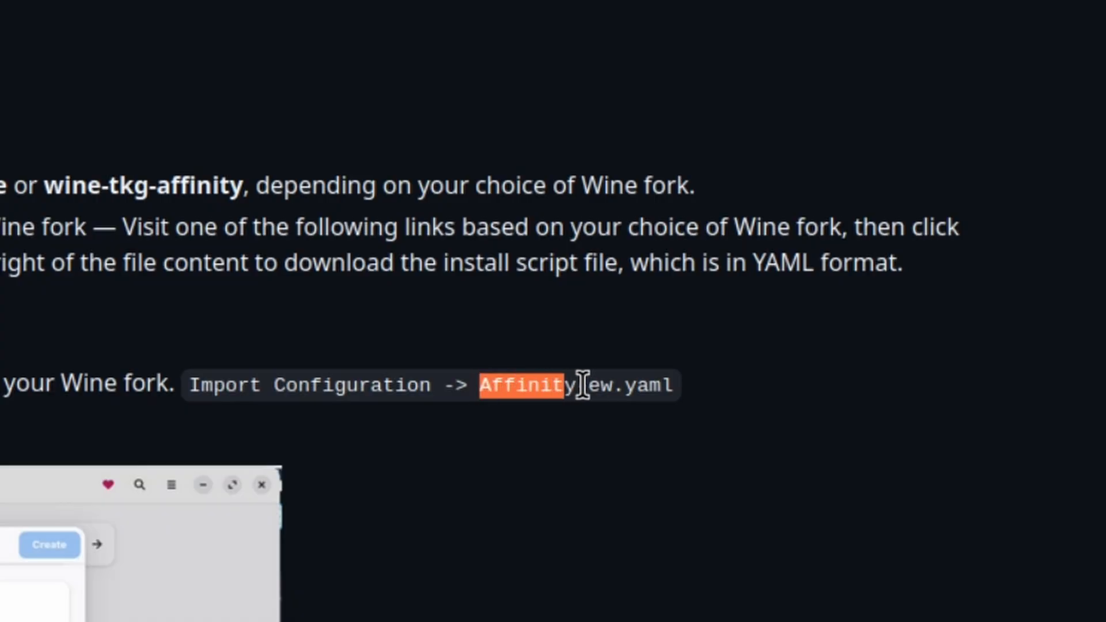
drag(627, 384, 689, 402)
click(813, 342)
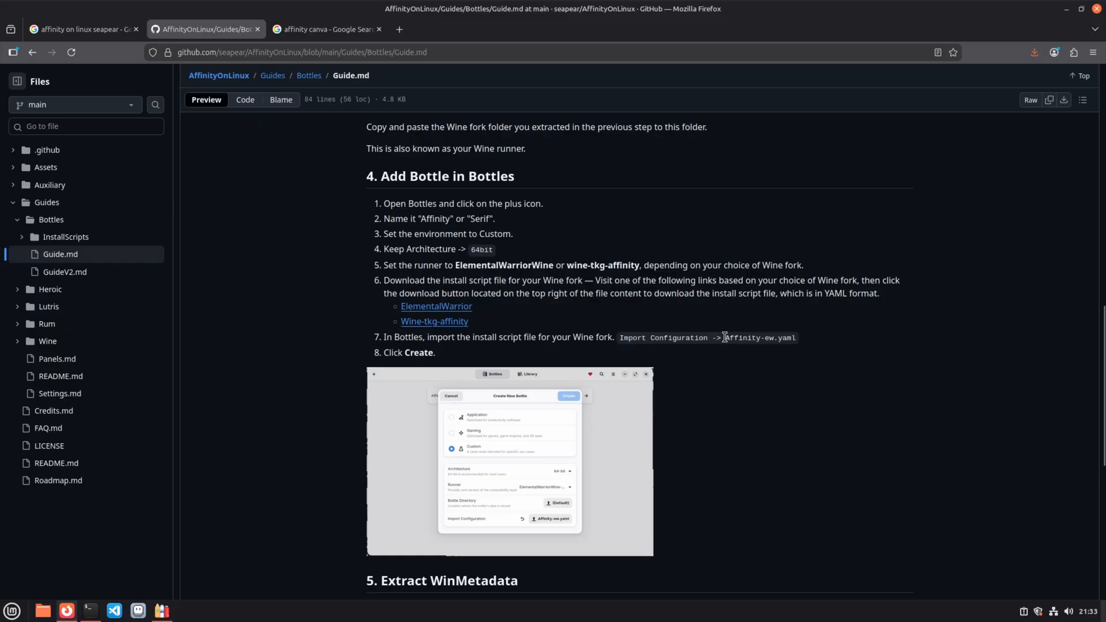
drag(740, 339, 810, 342)
click(810, 341)
drag(727, 340, 800, 341)
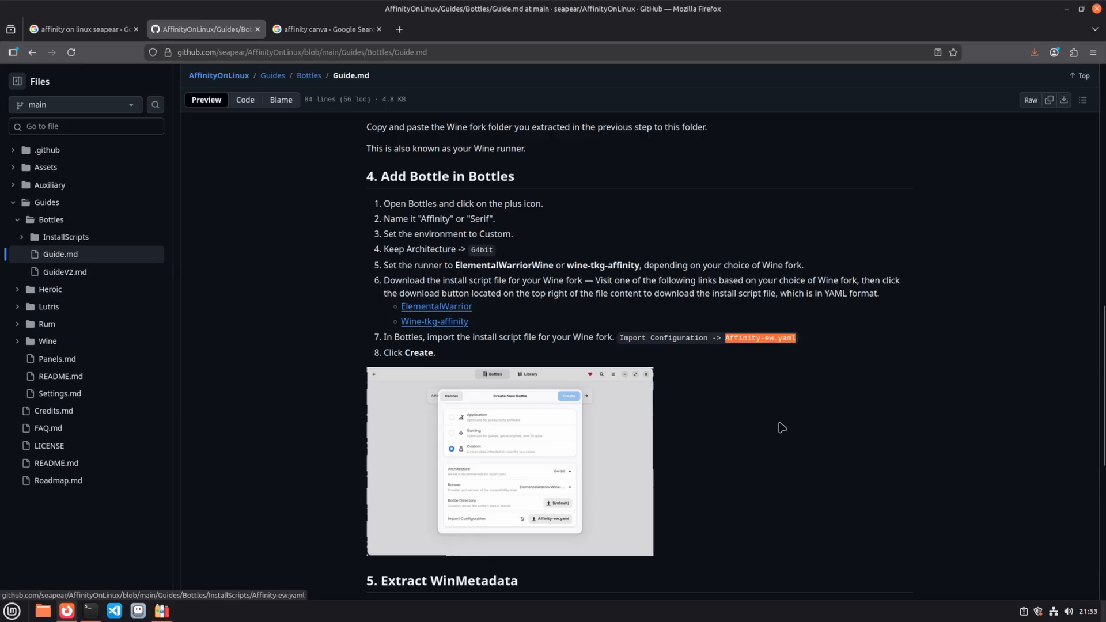
click(742, 412)
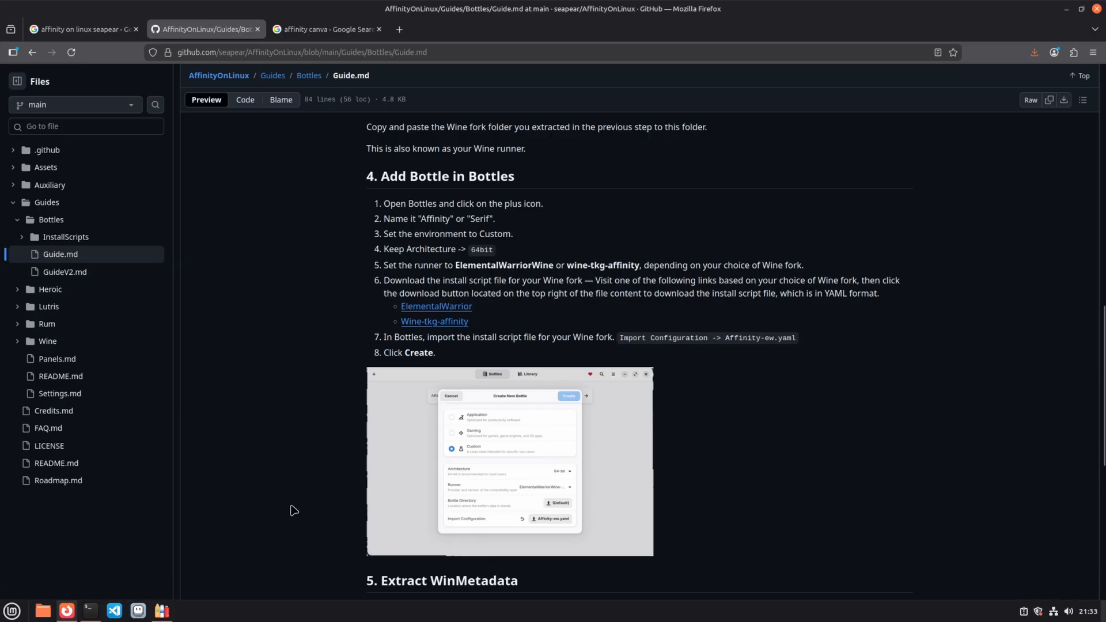
click(162, 610)
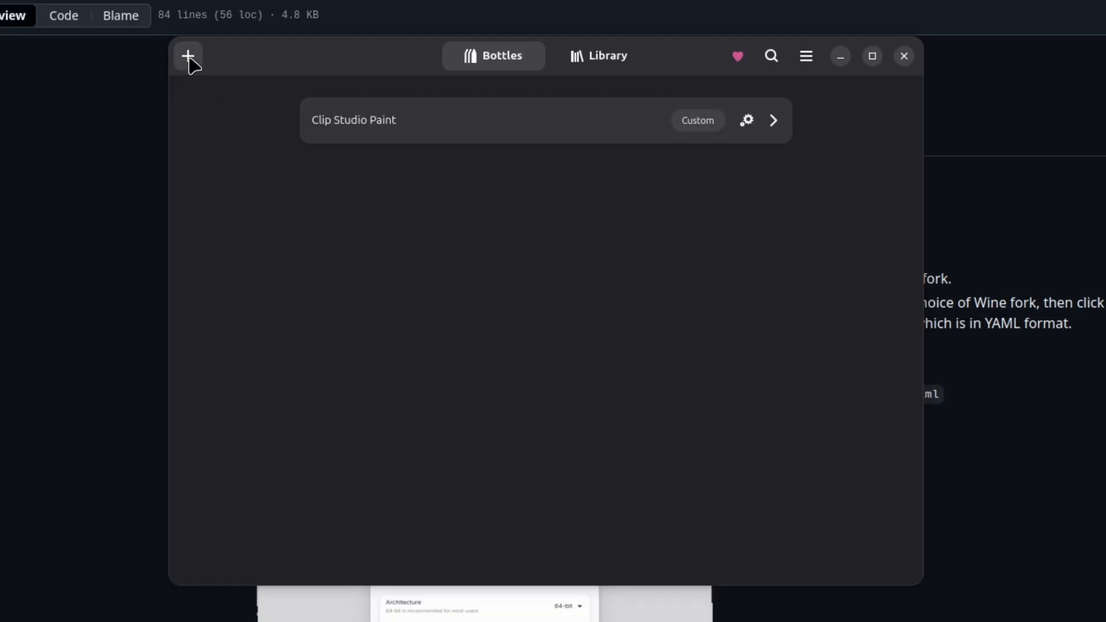
click(188, 57)
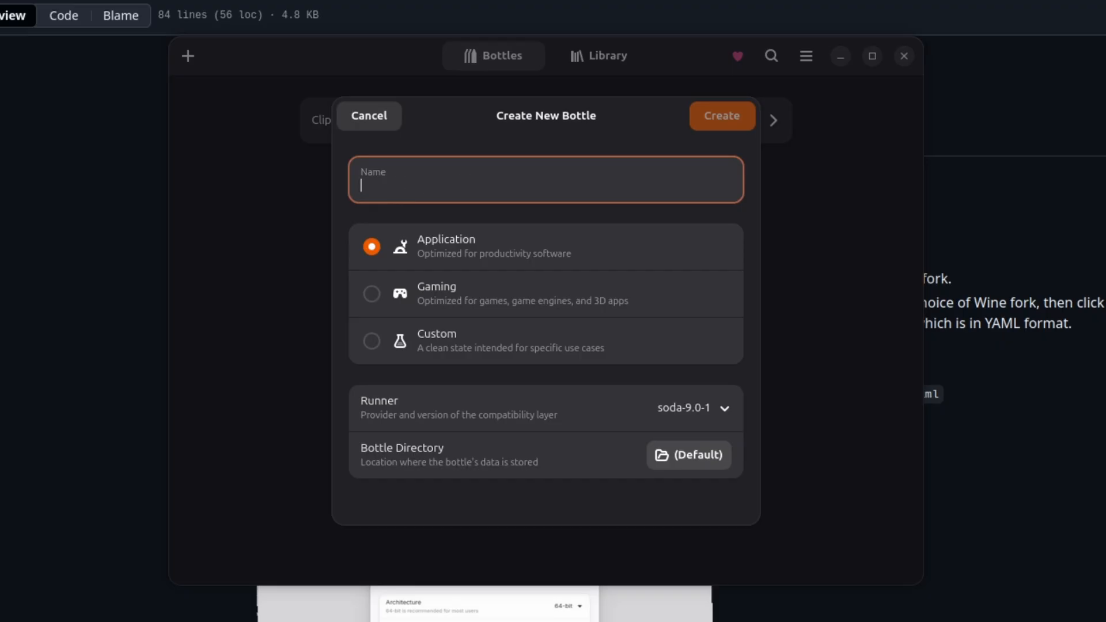
text(Affinity)
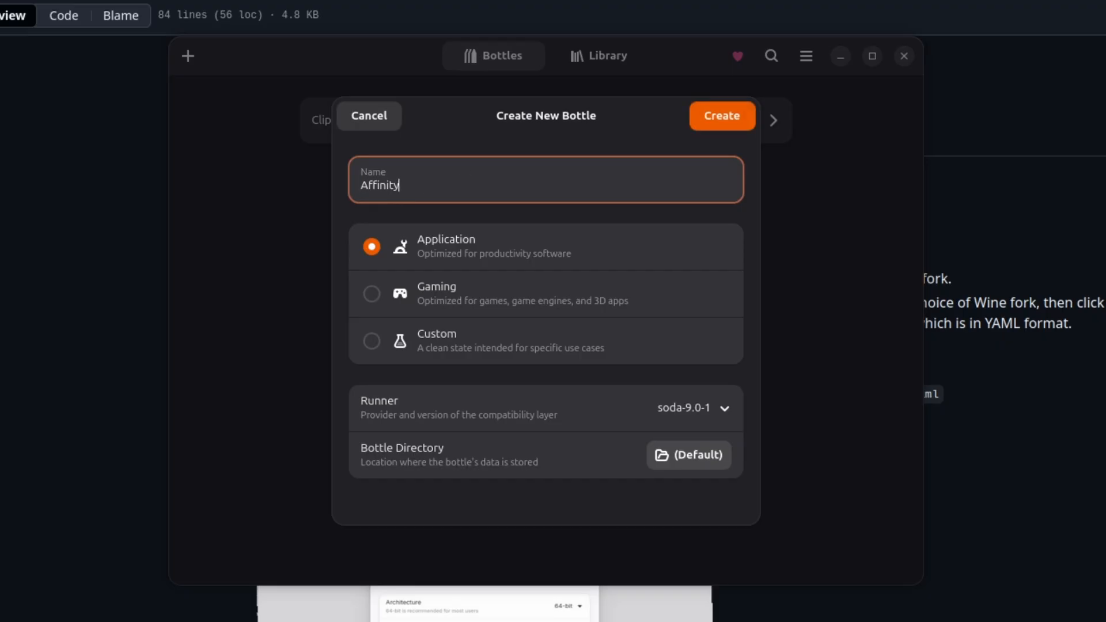
click(375, 349)
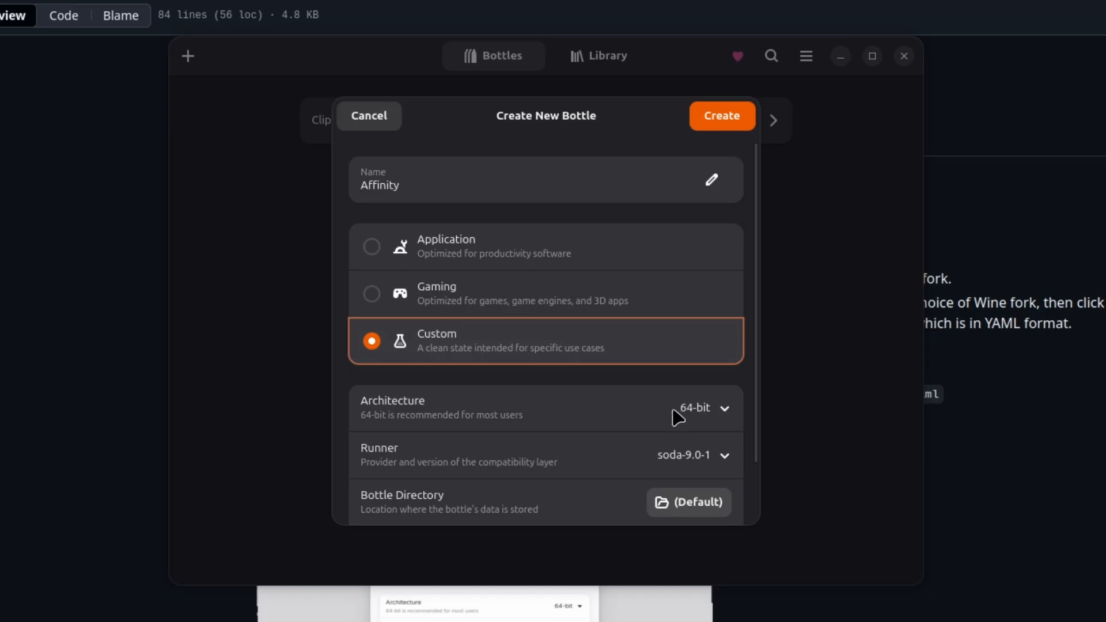
click(725, 458)
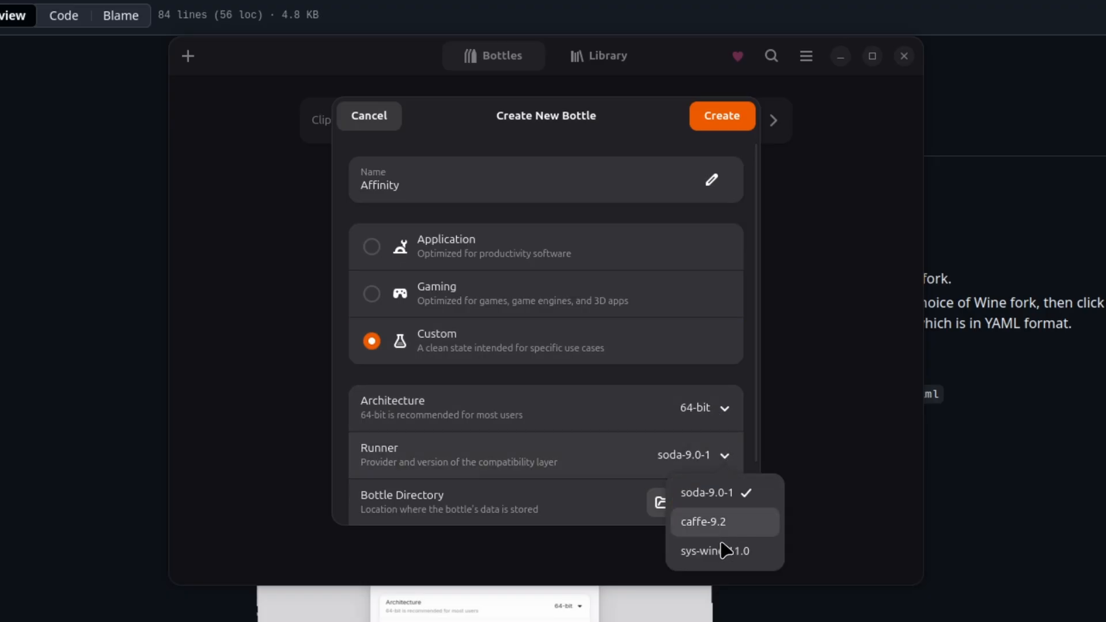
click(808, 401)
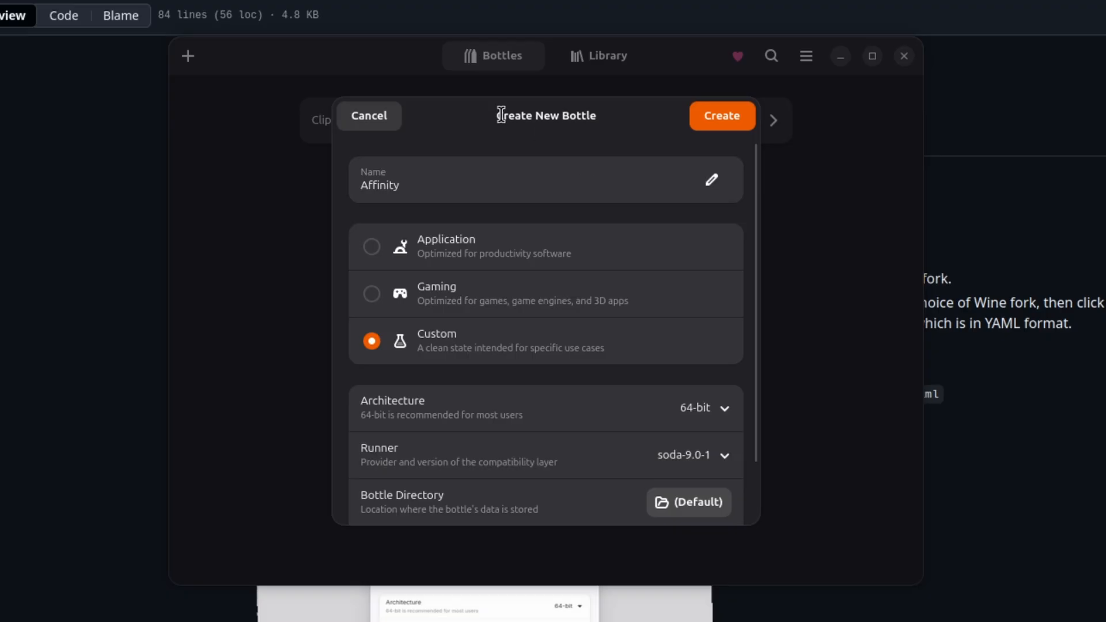
click(372, 118)
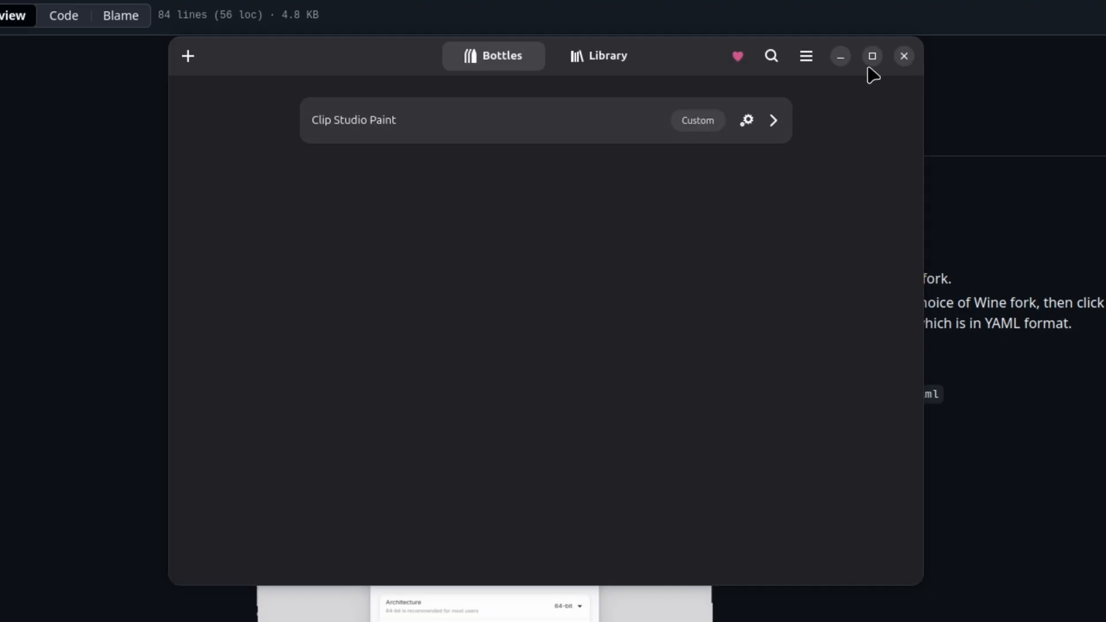
Close the Bottles application.
click(906, 58)
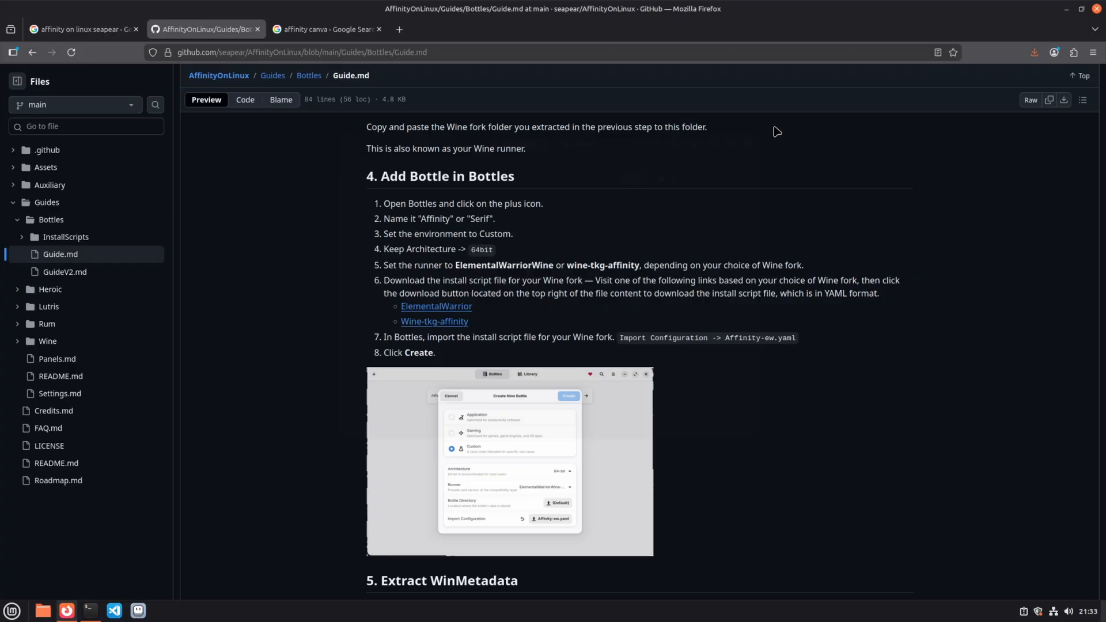
Find Bottles among the installed applications and launch it.
click(12, 611)
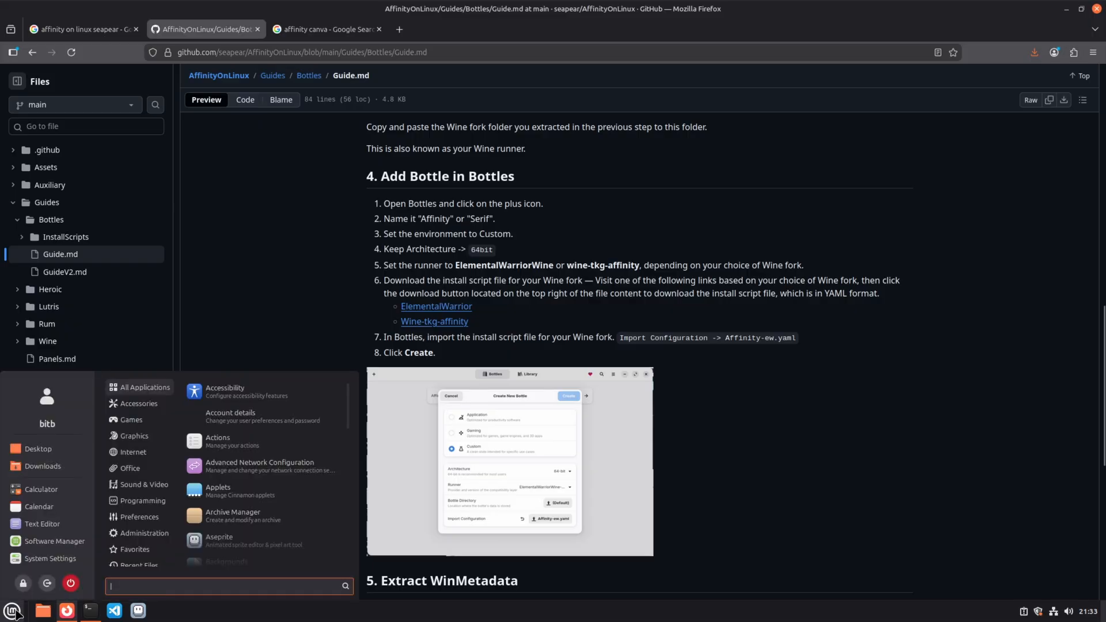
text(bott)
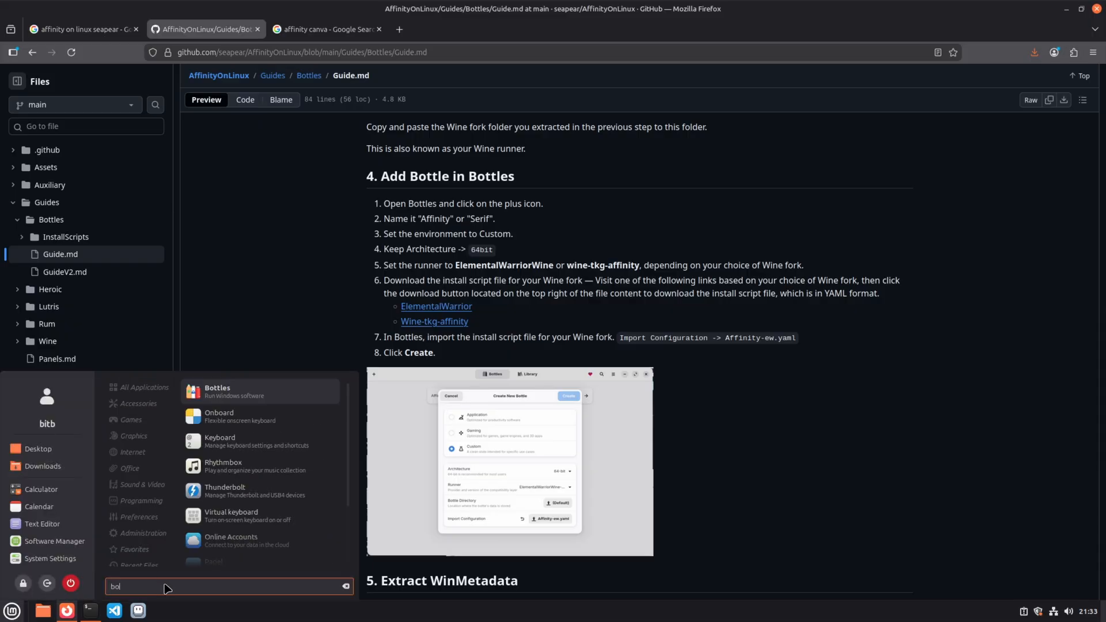
click(228, 392)
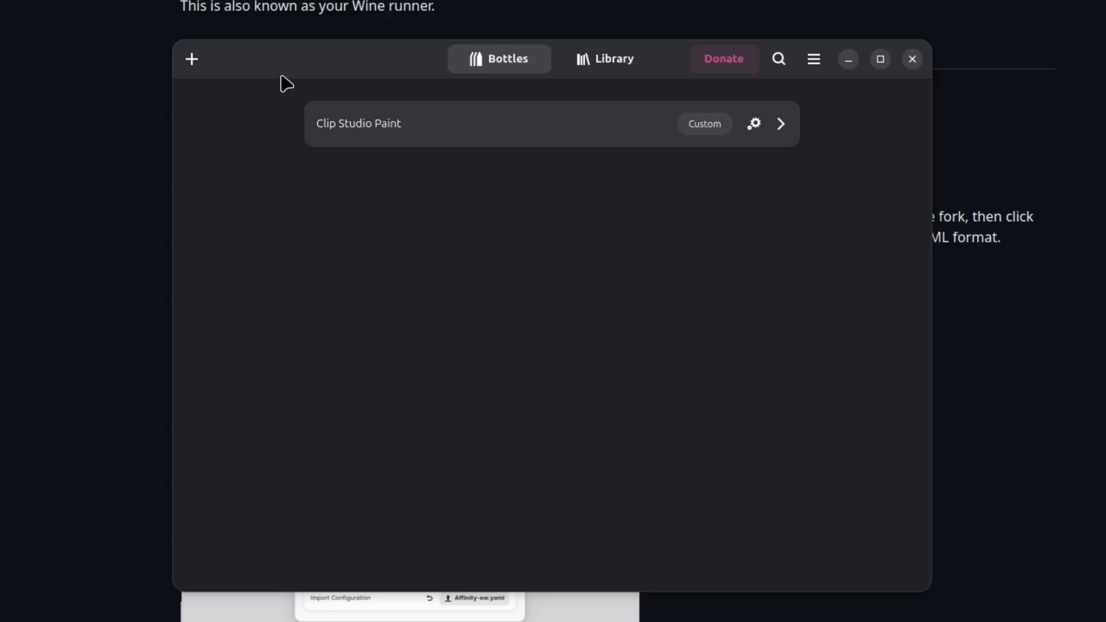
Start a new bottle named Affinity with the Custom environment and the ElementalWarriorWine runner.
click(196, 60)
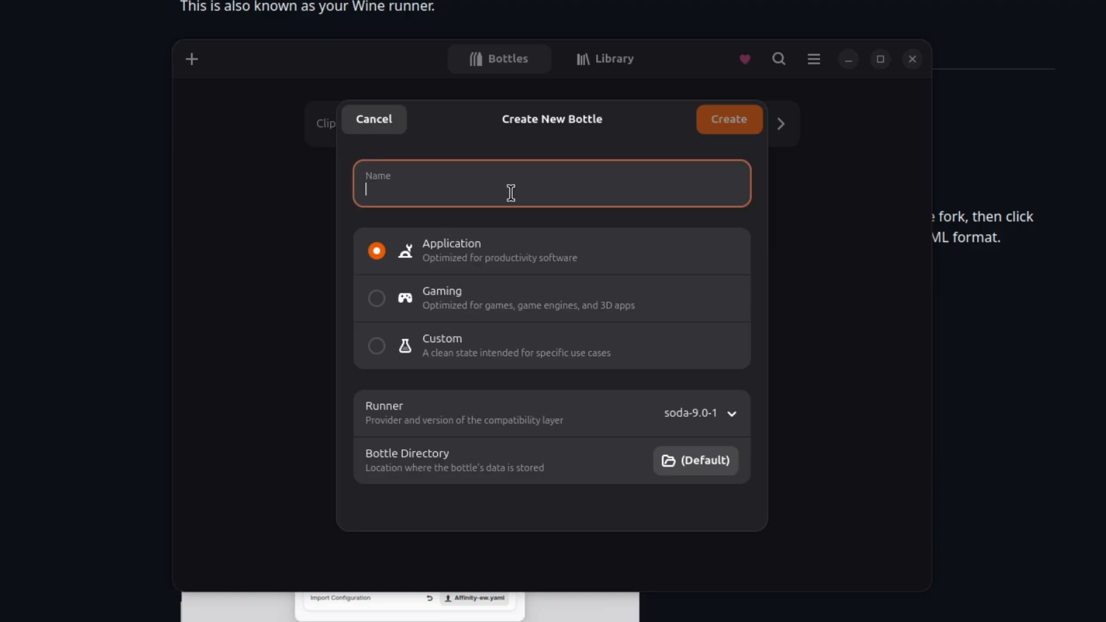
text(Affinity)
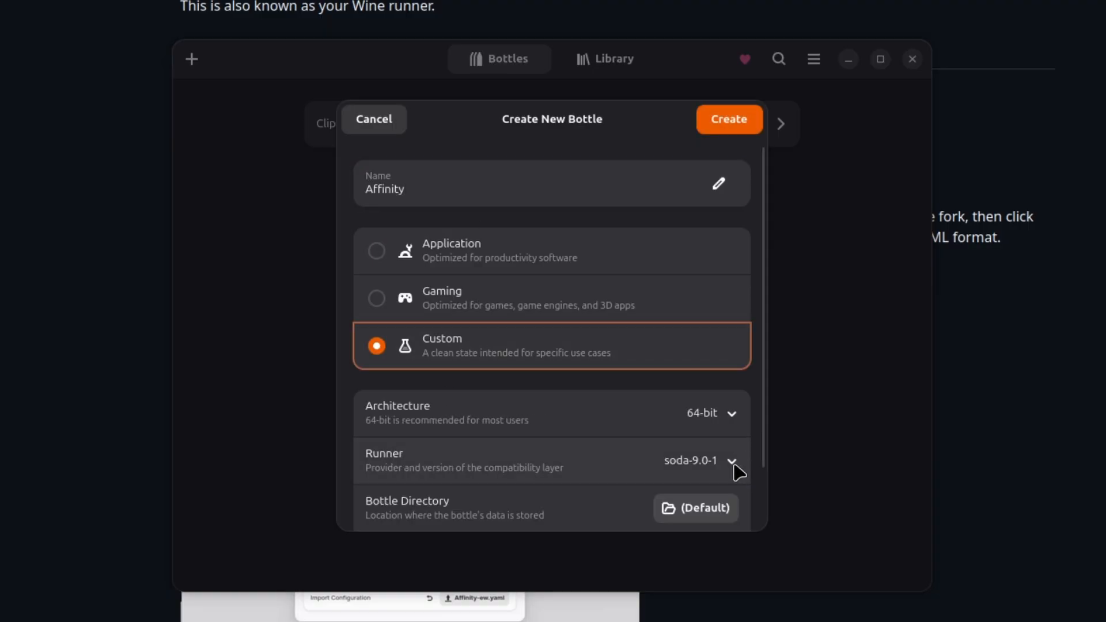
click(739, 465)
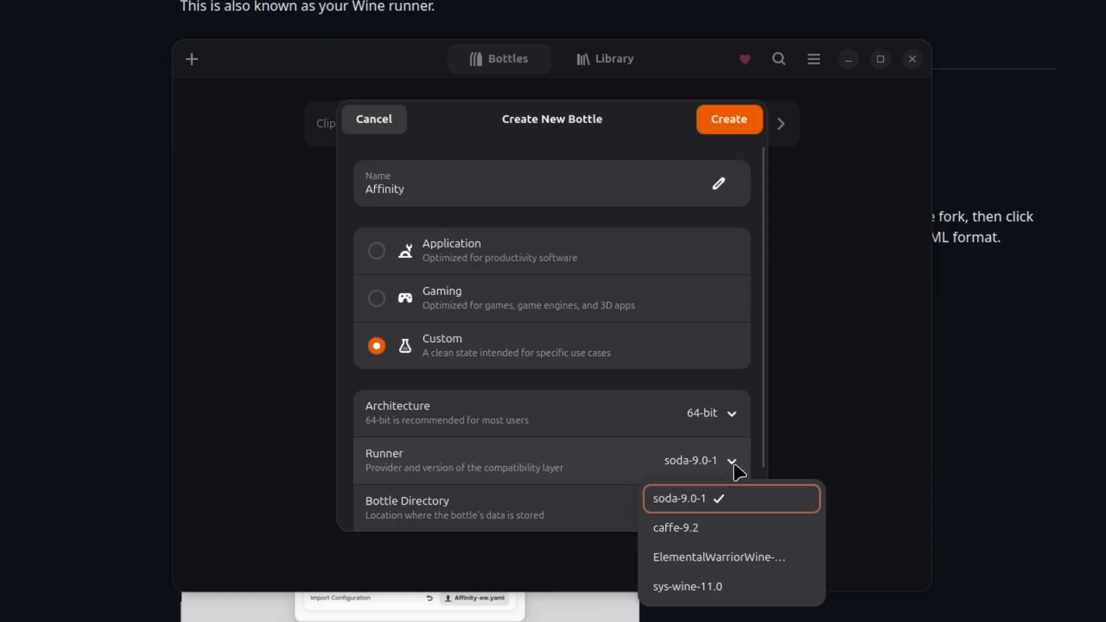
click(738, 569)
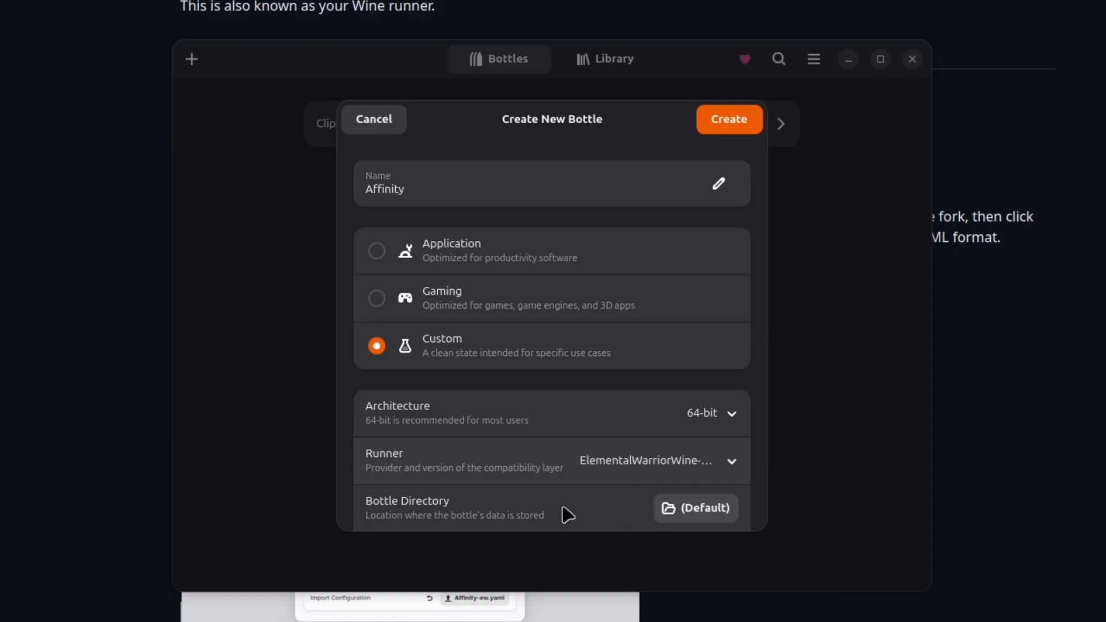
Import Affinity-ew.yaml from Downloads as the bottle's configuration, create the bottle and dismiss the completion dialog.
scroll(547, 472, down, 2)
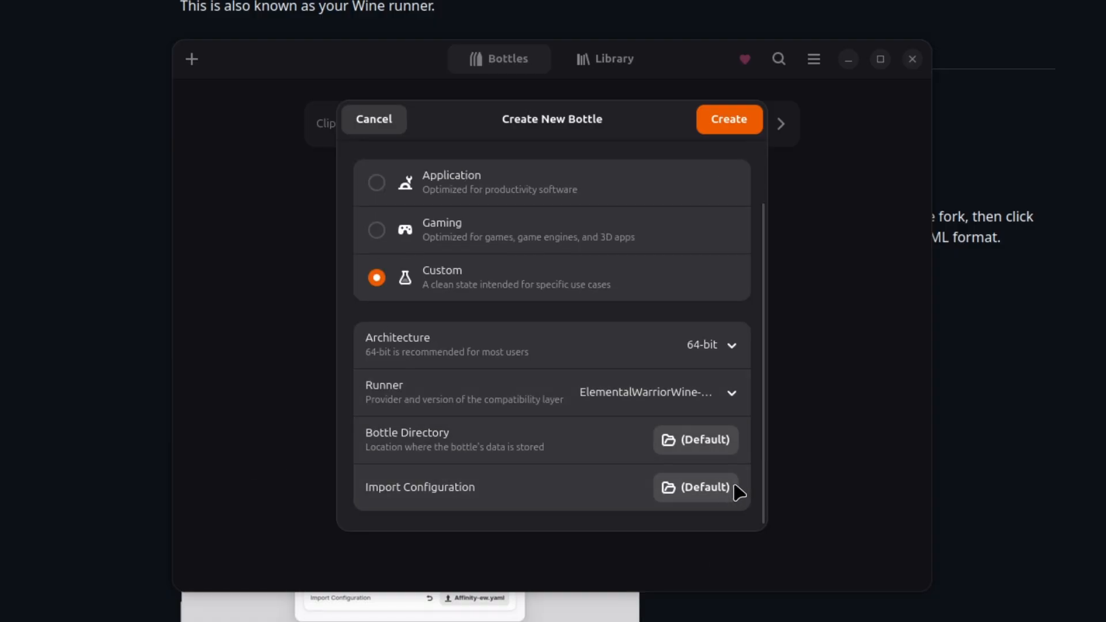
click(699, 488)
double_click(266, 118)
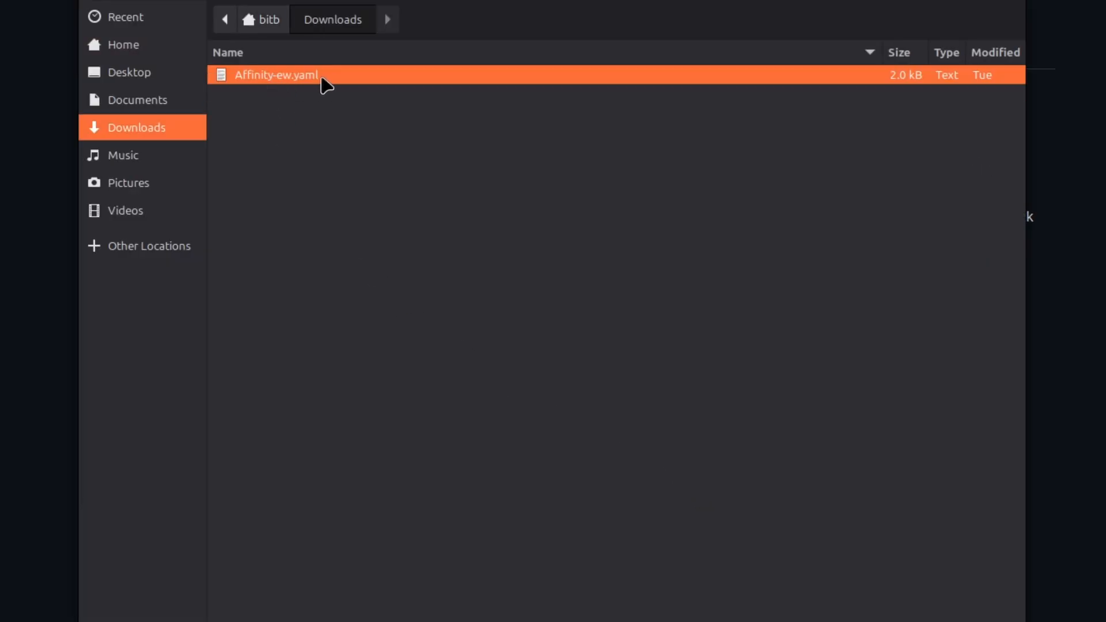
double_click(298, 78)
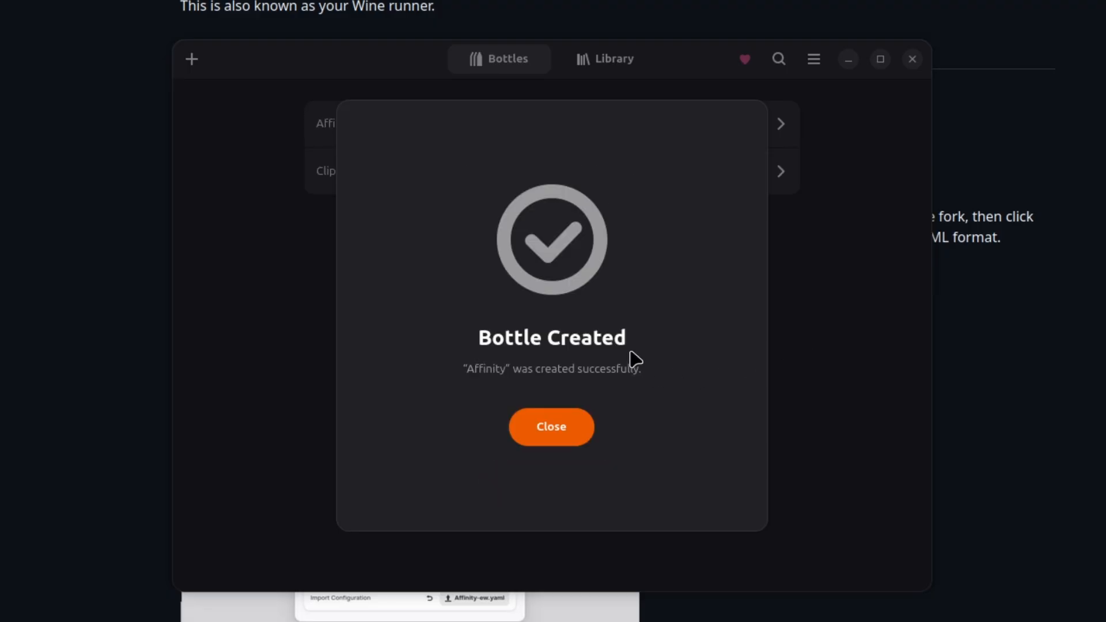
click(556, 427)
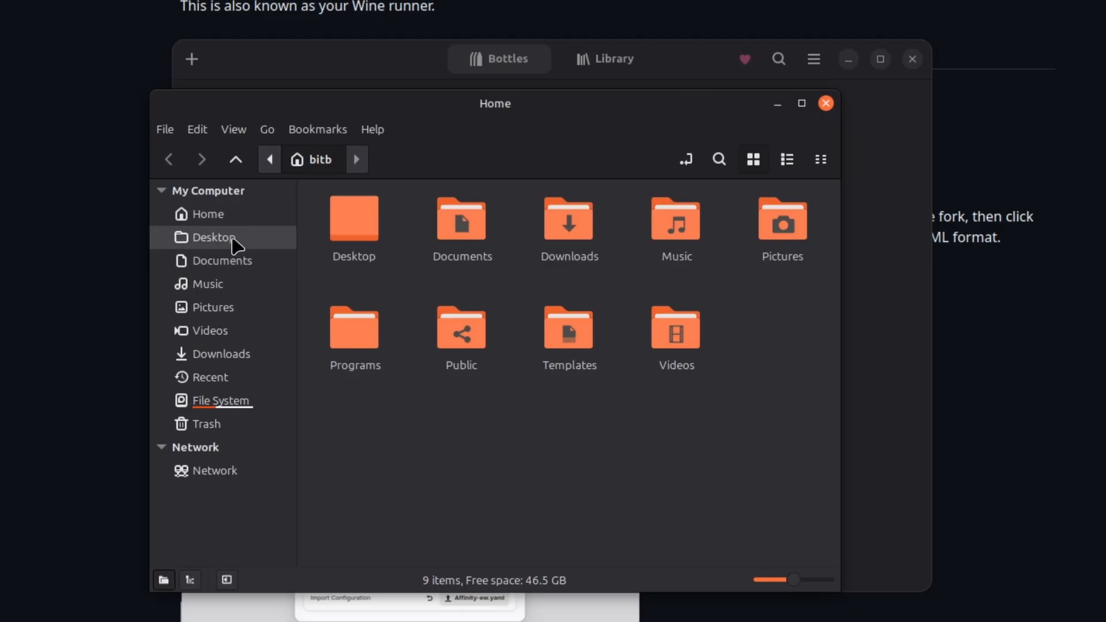
In the file manager, turn on the display of hidden files for the home folder.
click(233, 129)
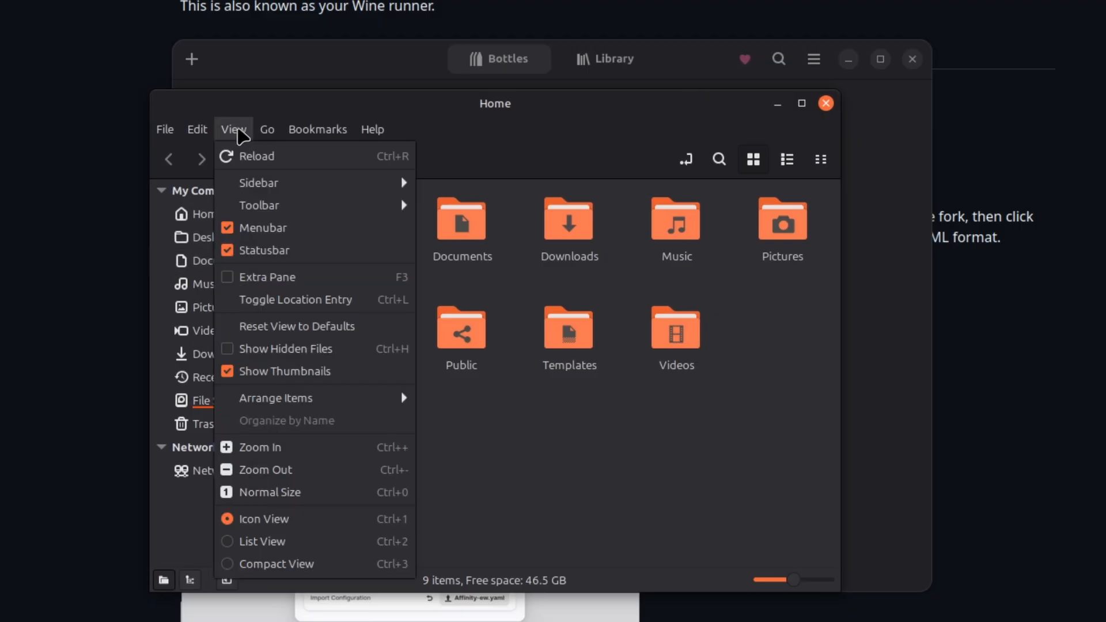
mouse_move(230, 132)
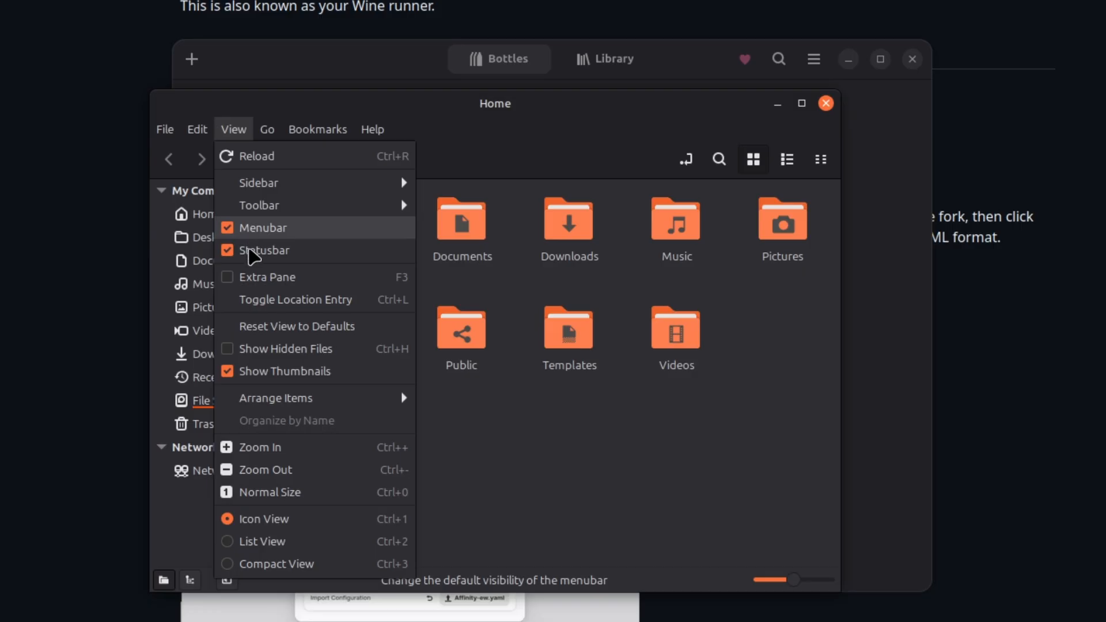
click(246, 349)
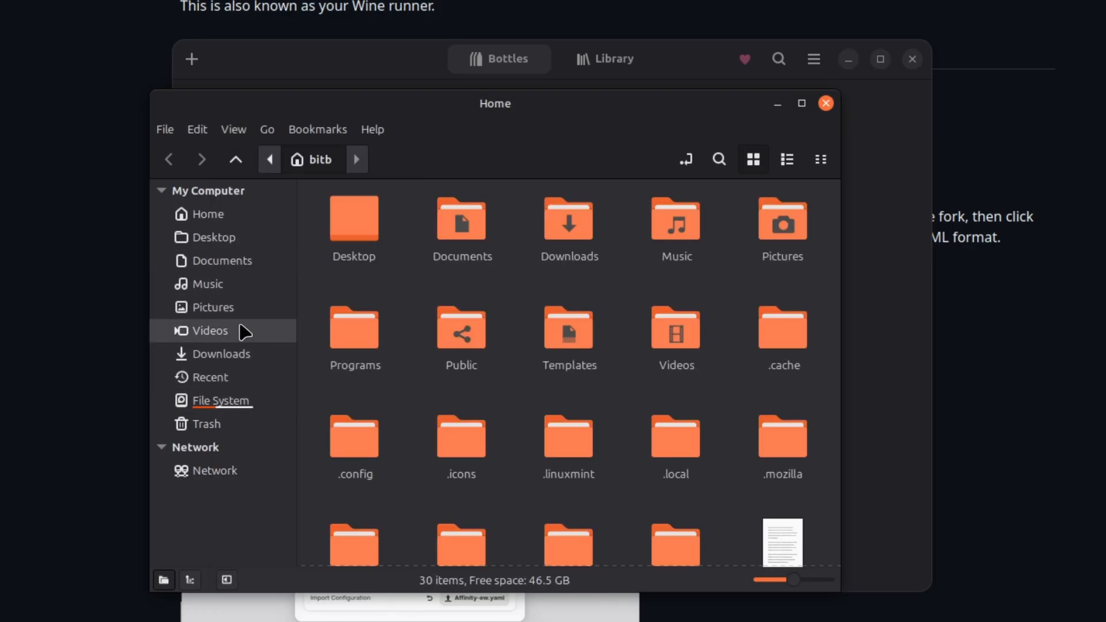
Extract WinMetadata.zip in place inside the Downloads folder.
click(241, 354)
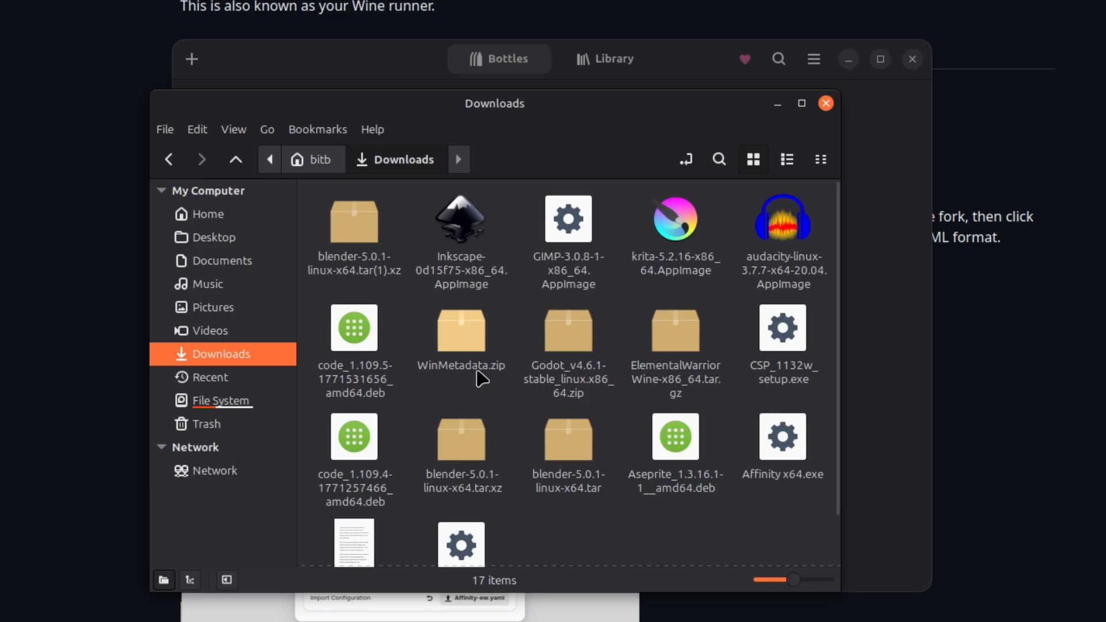
scroll(481, 374, down, 1)
click(474, 293)
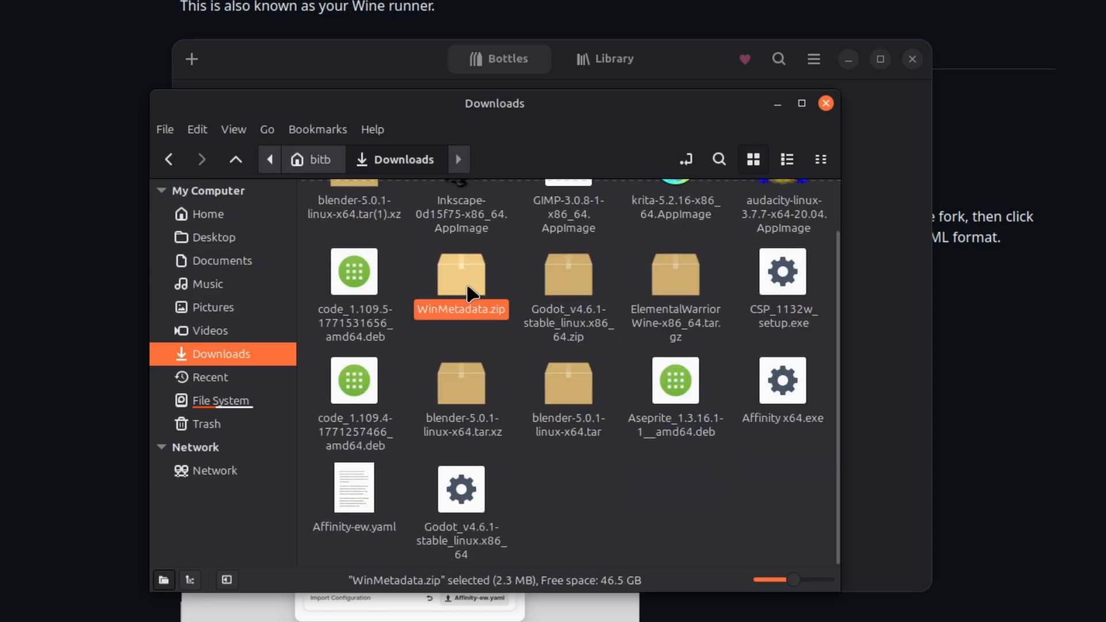
right_click(462, 279)
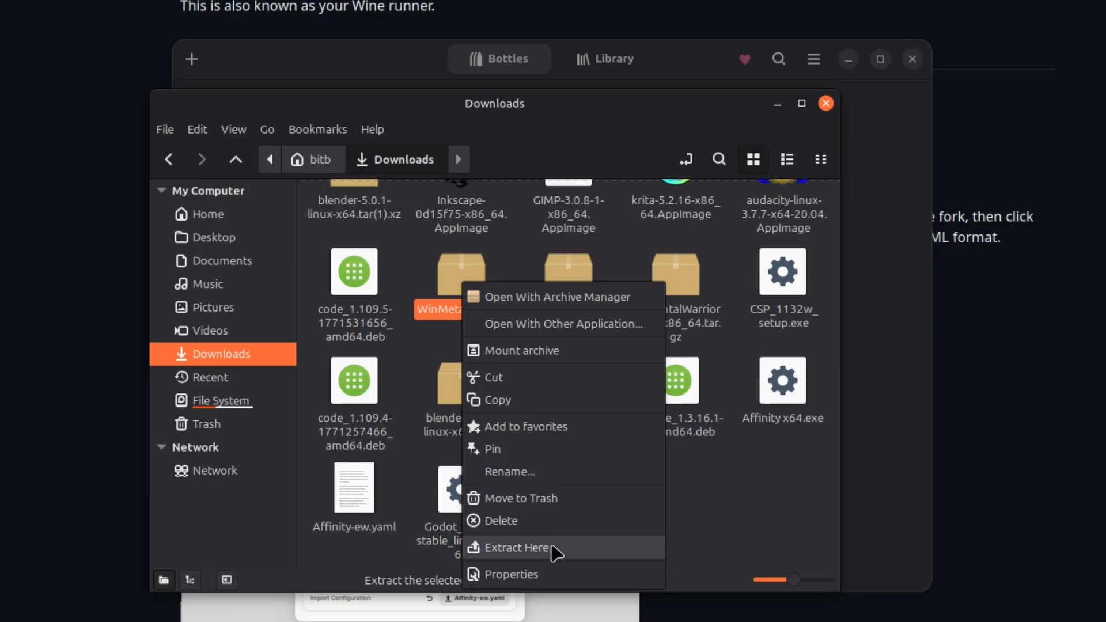
click(517, 547)
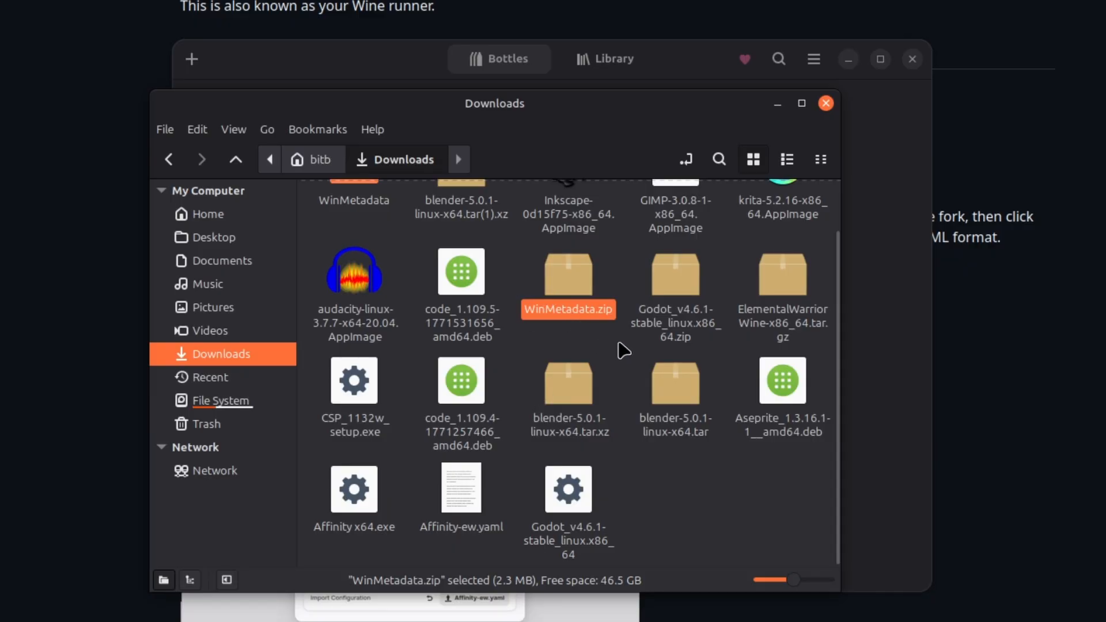
Copy the extracted WinMetadata folder from Downloads.
scroll(526, 358, up, 2)
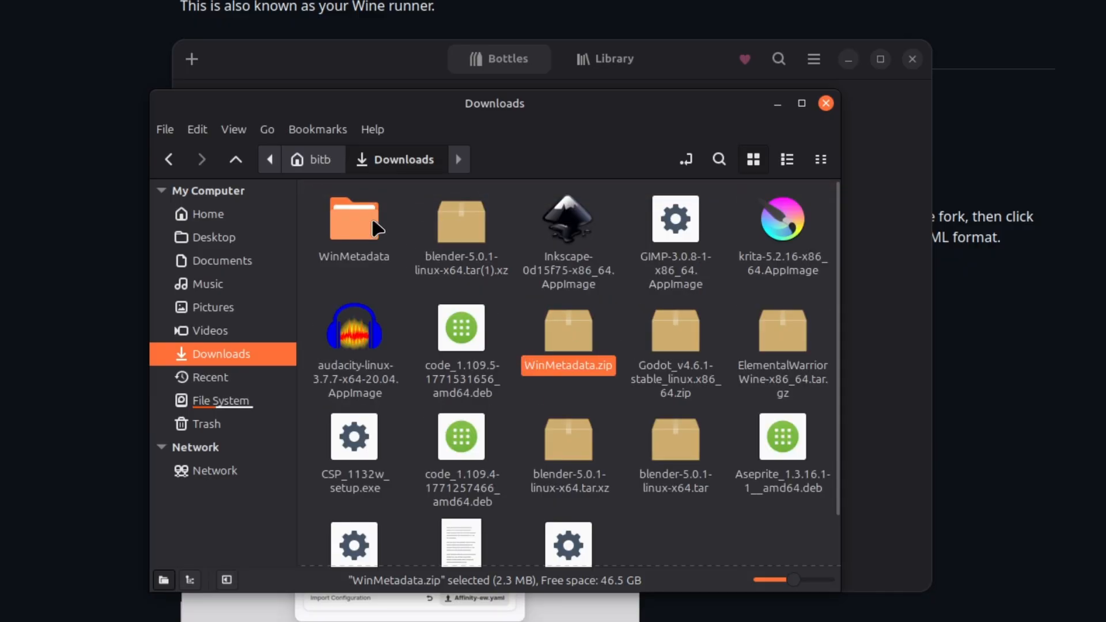
click(355, 242)
right_click(354, 233)
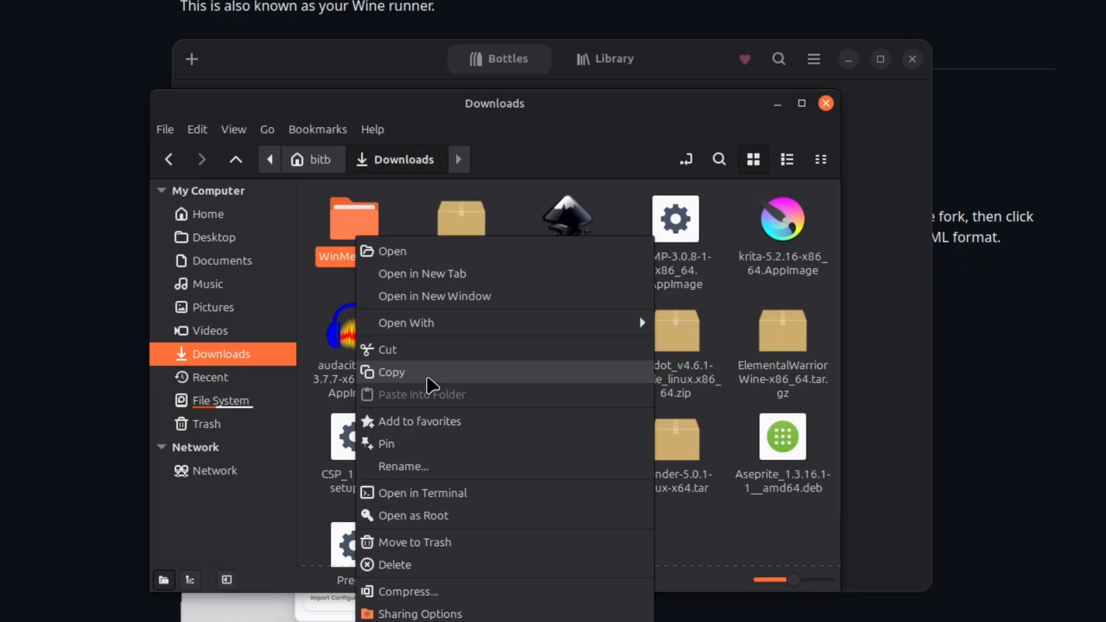
click(427, 372)
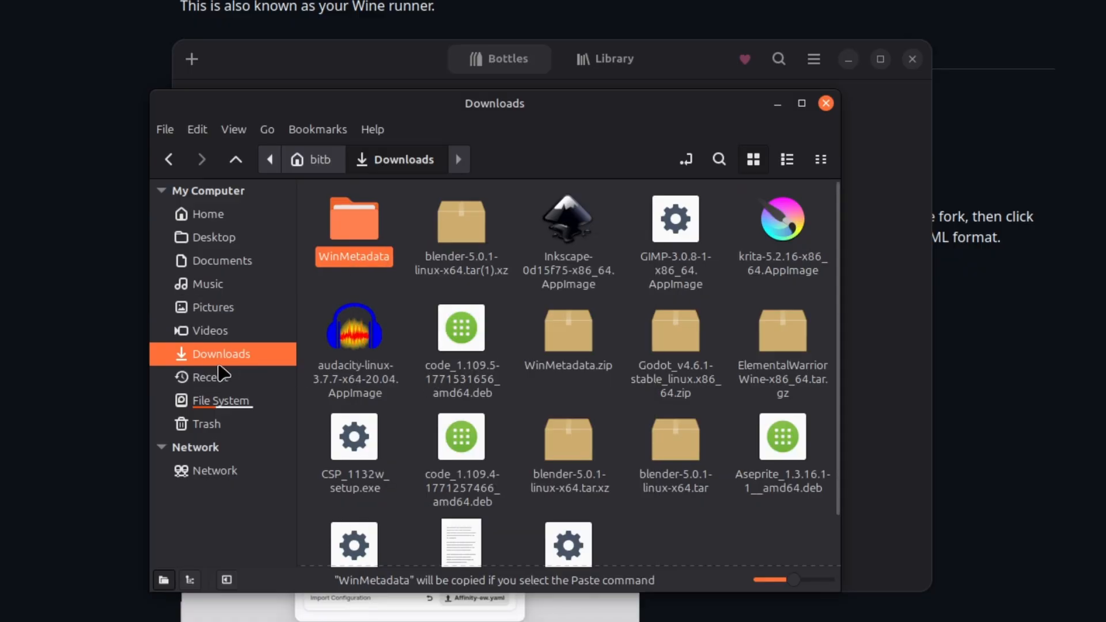
Check that hidden files are shown in the home folder and open .var/app/com.usebottles.bottles/data/bottles/bottles/Affinity.
click(220, 217)
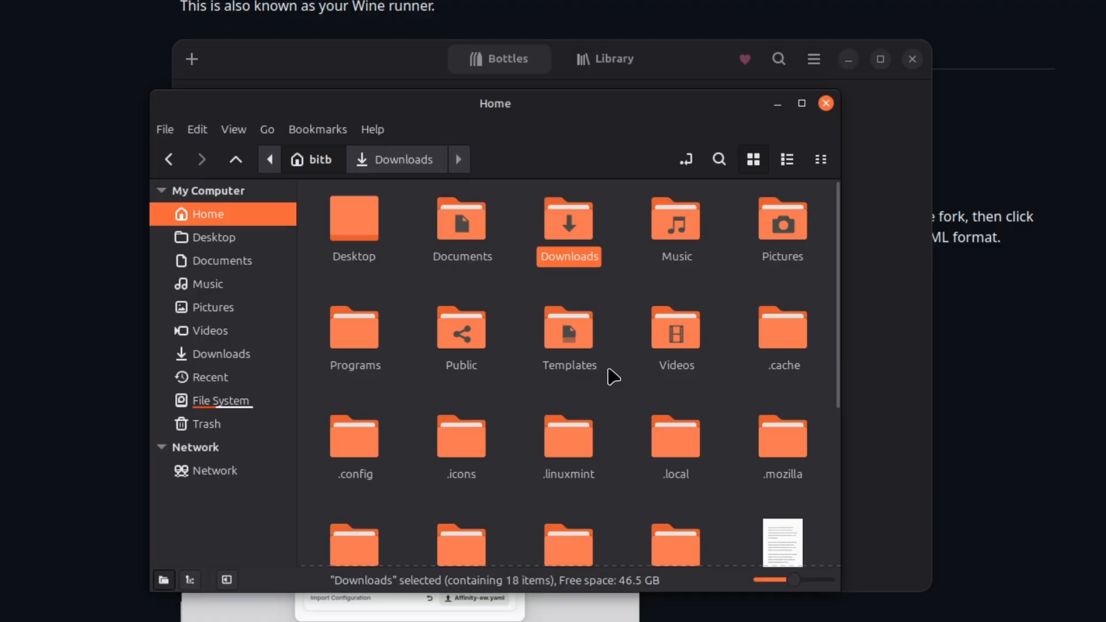
scroll(609, 375, down, 3)
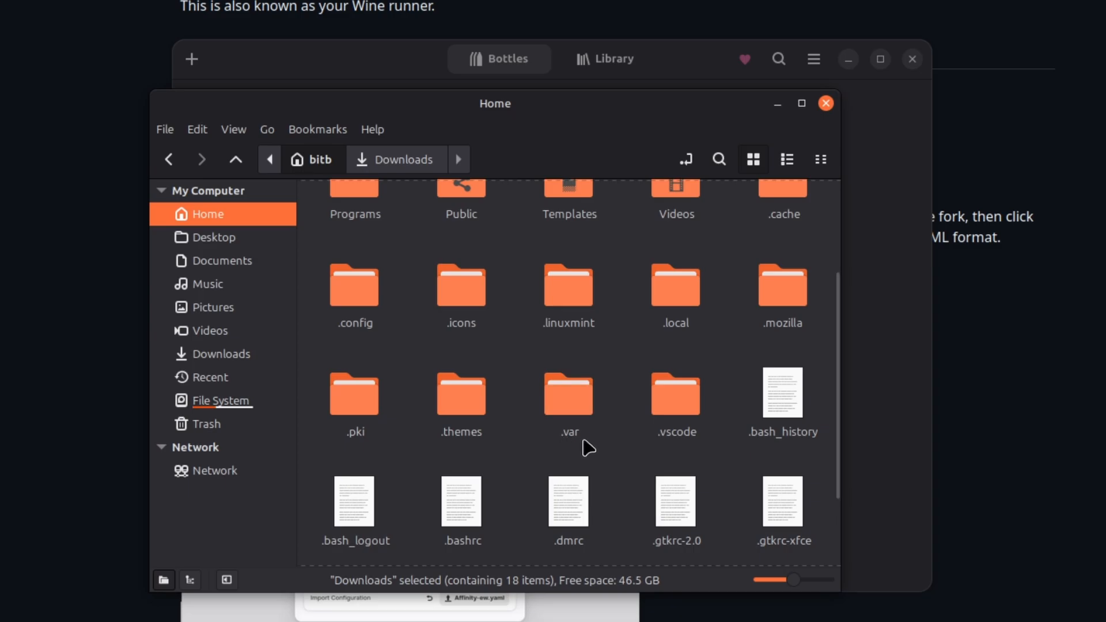
click(234, 130)
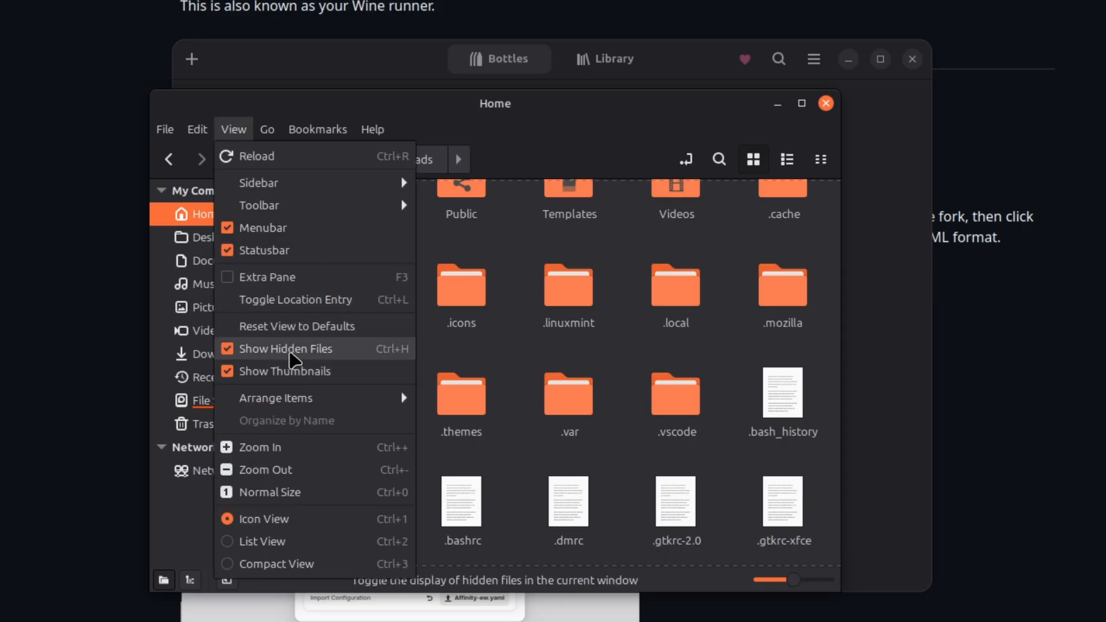
click(527, 445)
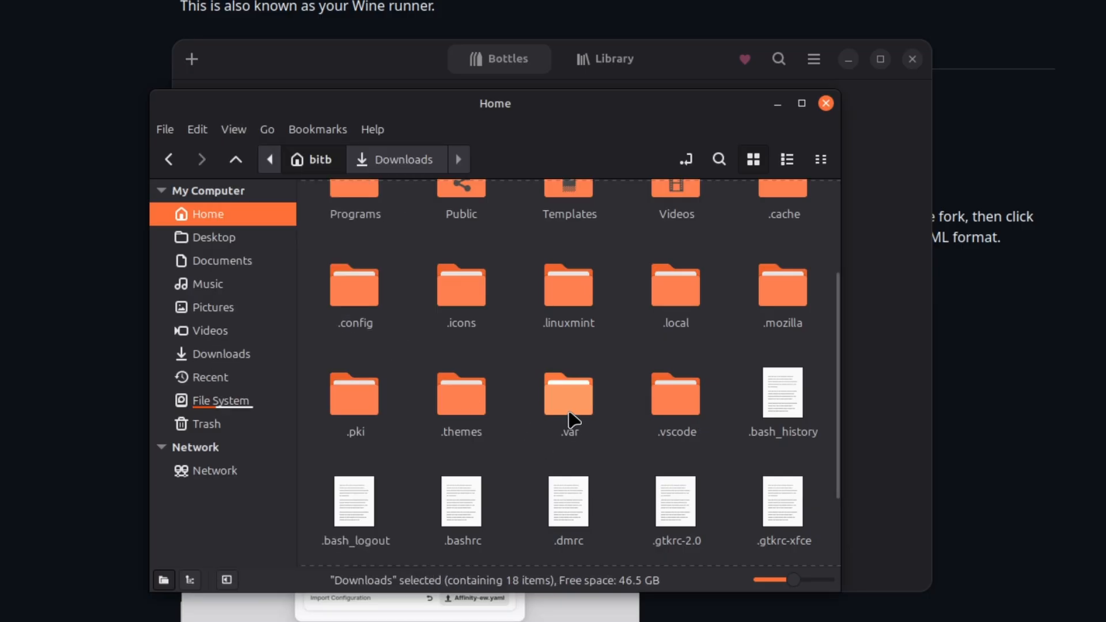
double_click(569, 412)
double_click(360, 232)
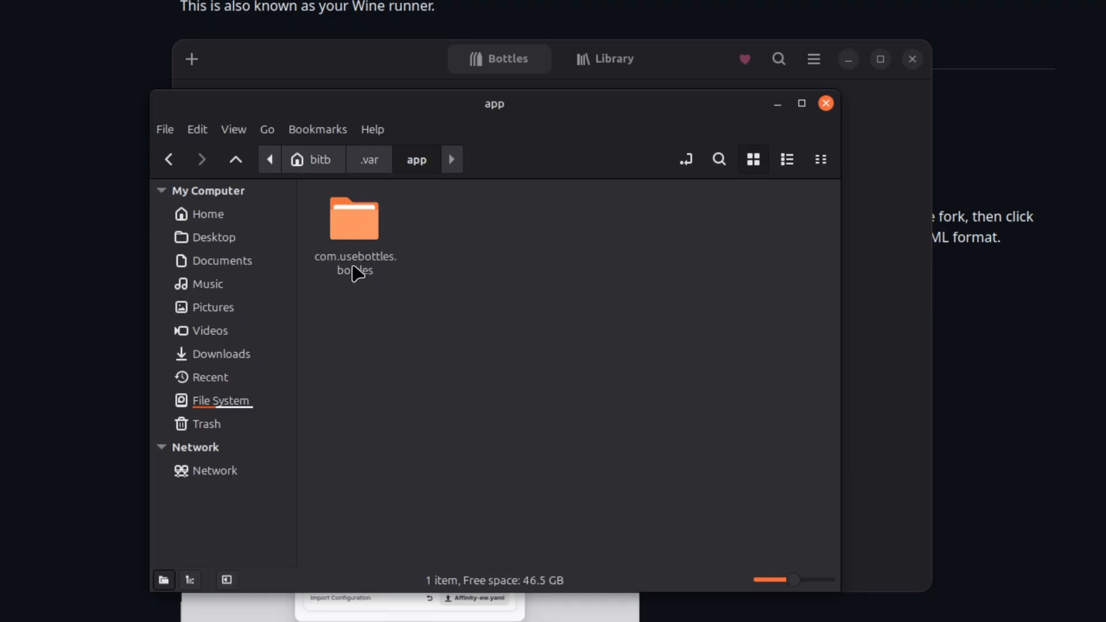
double_click(358, 236)
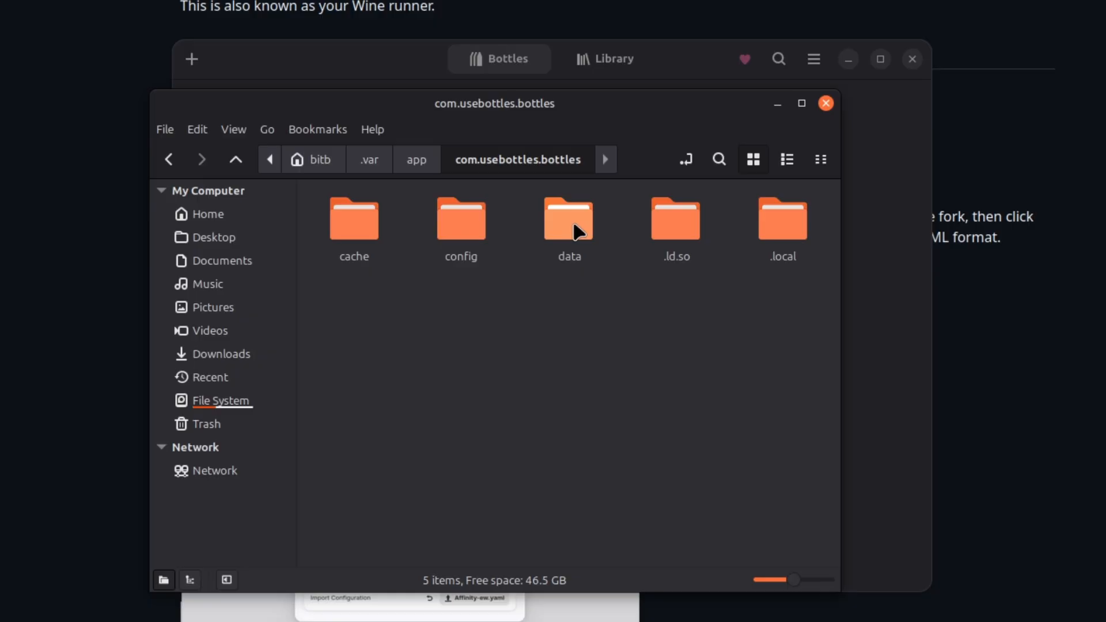
double_click(576, 230)
double_click(358, 233)
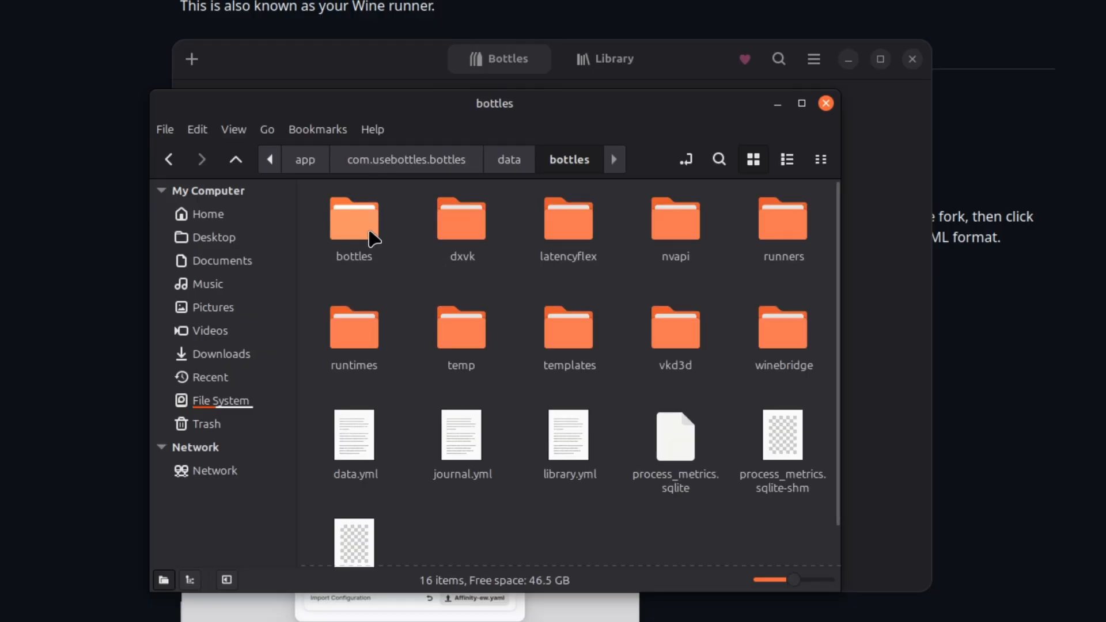
double_click(356, 220)
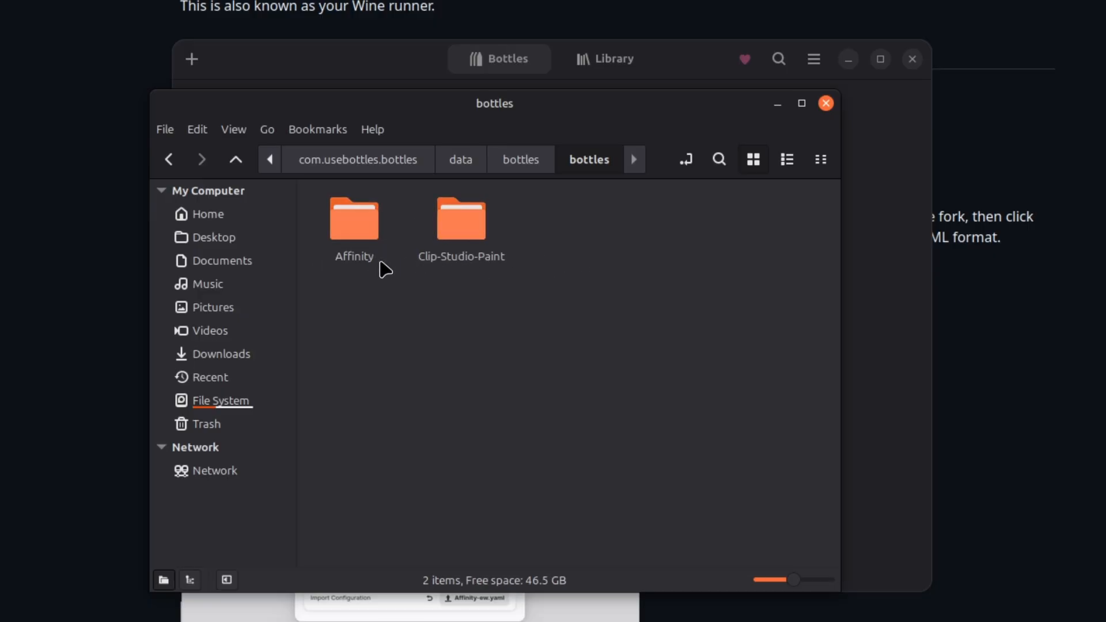
click(365, 247)
double_click(366, 248)
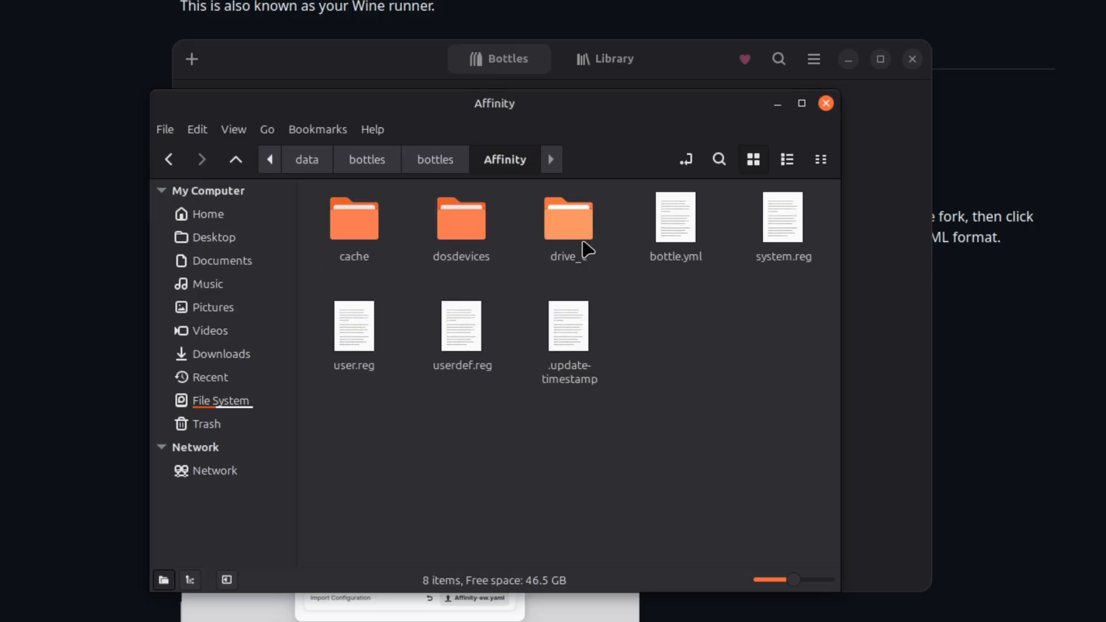
Paste the WinMetadata folder into the Affinity bottle's drive_c/windows/system32 directory.
double_click(576, 240)
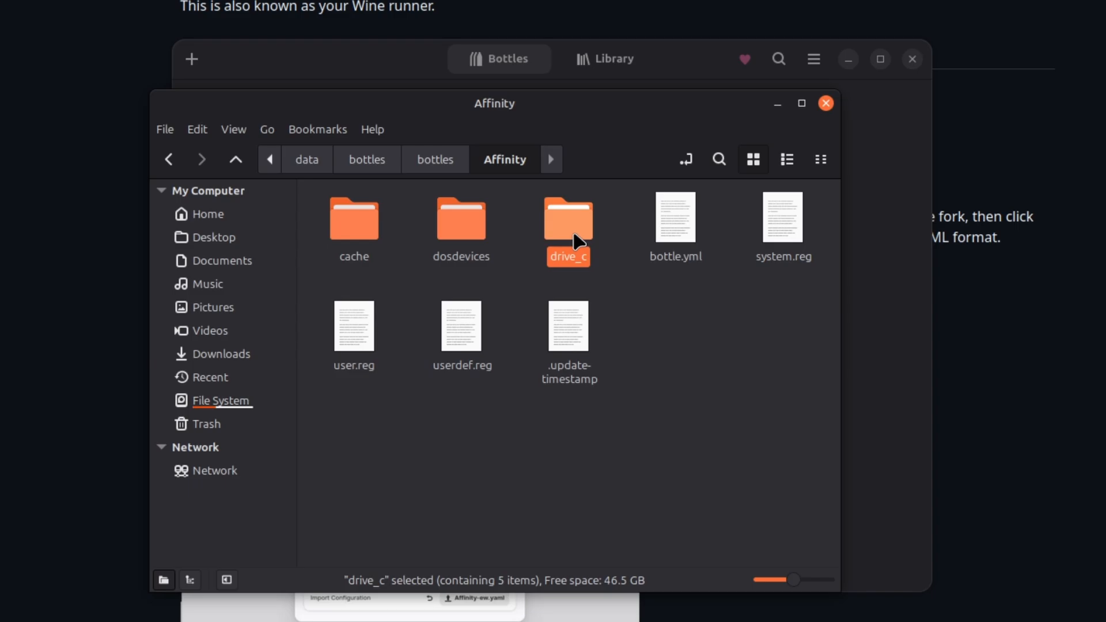
double_click(772, 246)
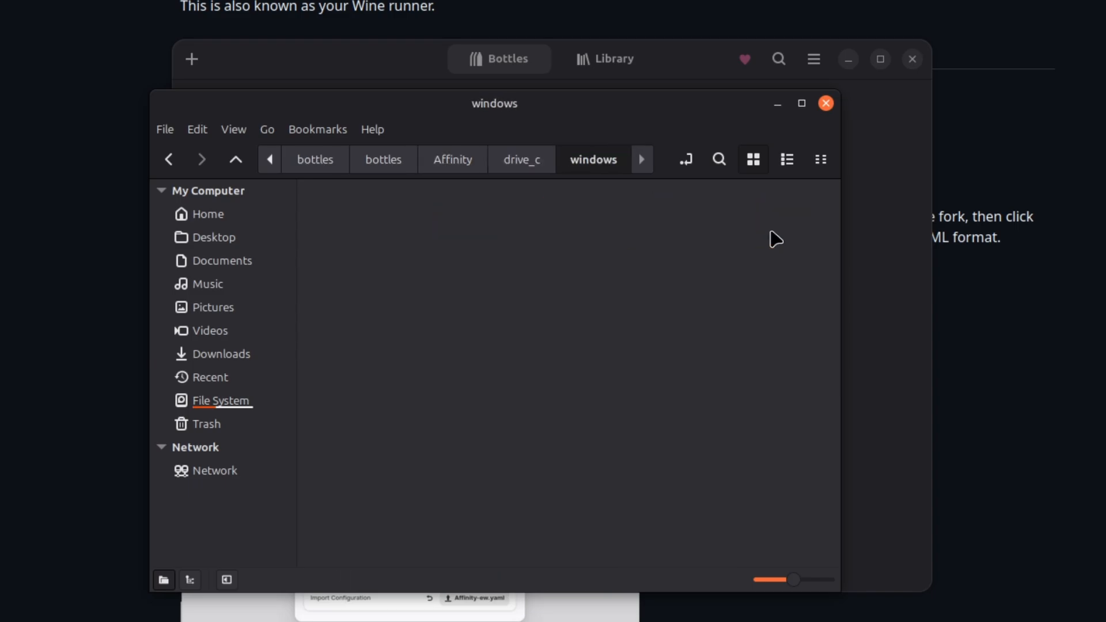
scroll(457, 390, down, 10)
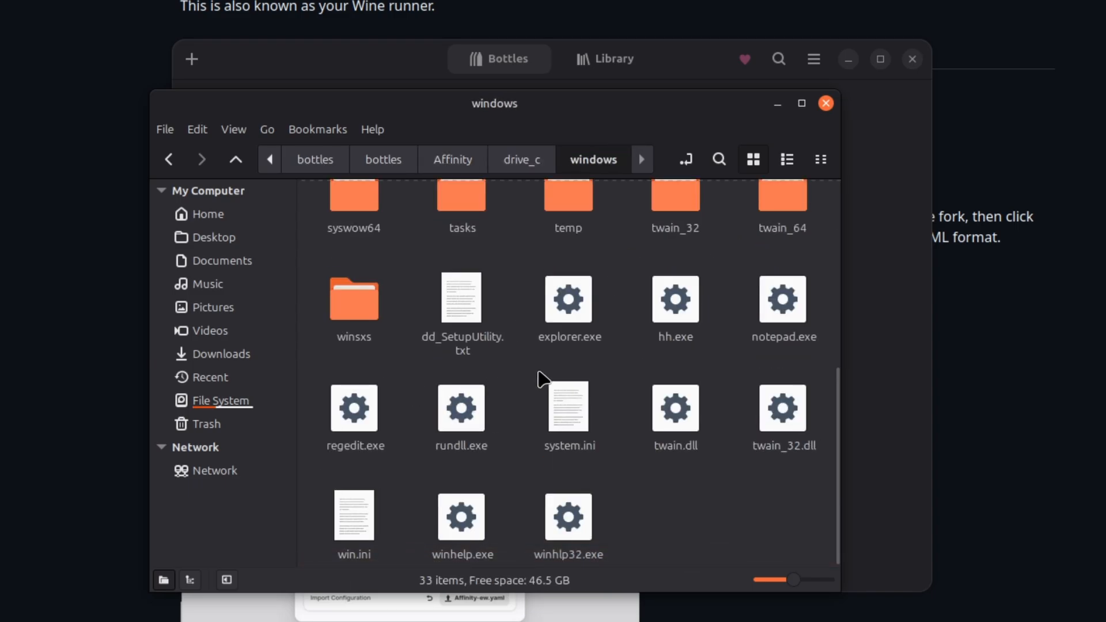
scroll(561, 342, up, 3)
double_click(788, 236)
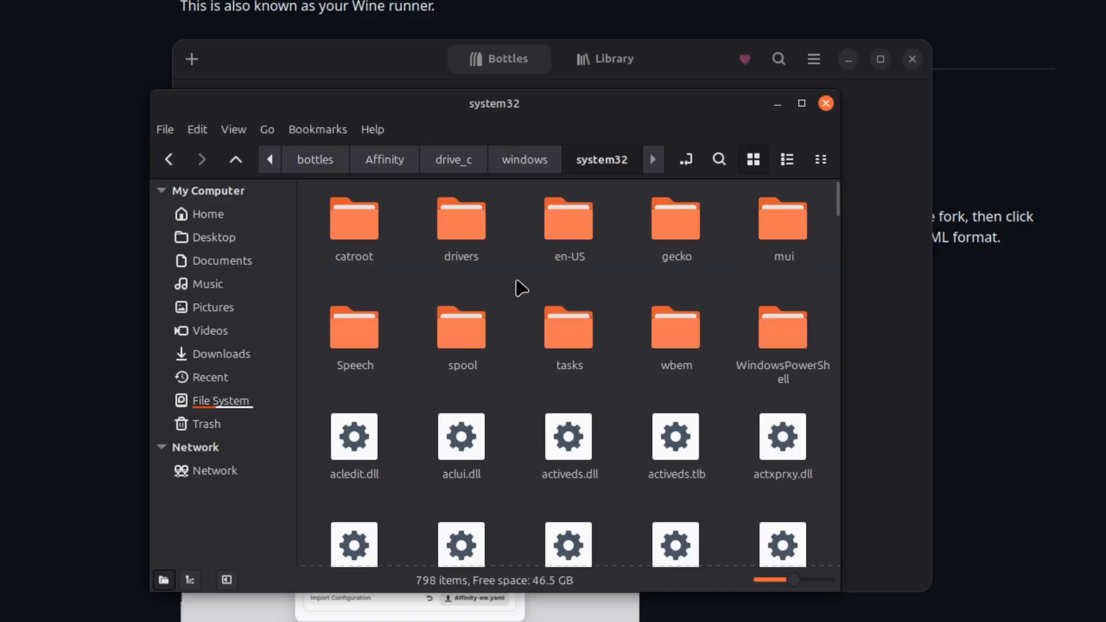
key(ctrl+v)
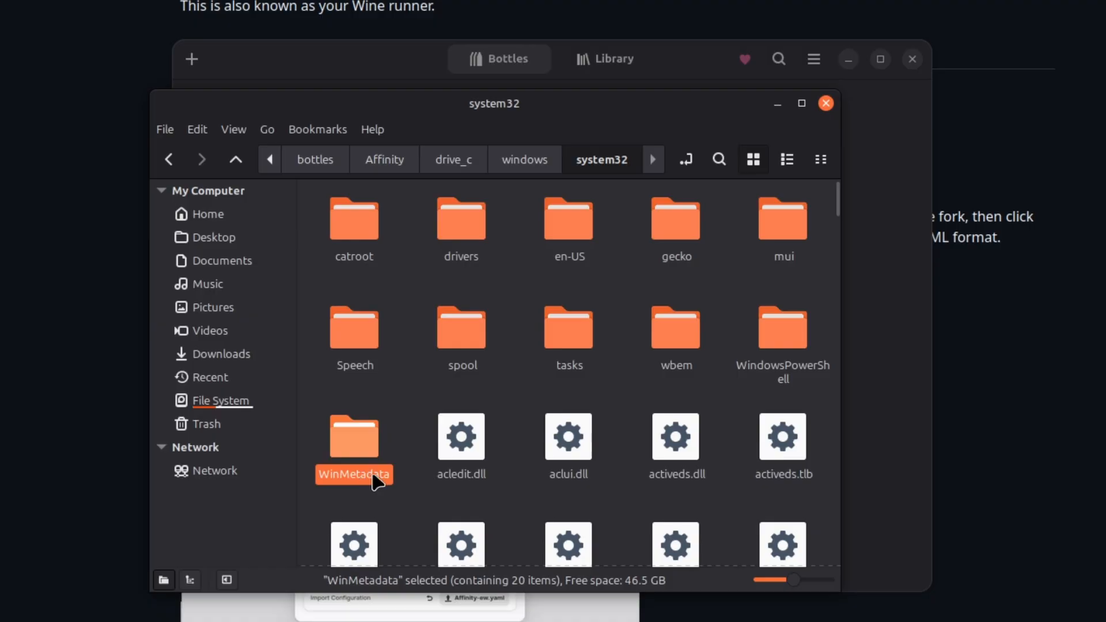
Run Affinity x64.exe from Downloads in the Affinity bottle and install it to C:\Program Files\Affinity\Affinity.
click(423, 416)
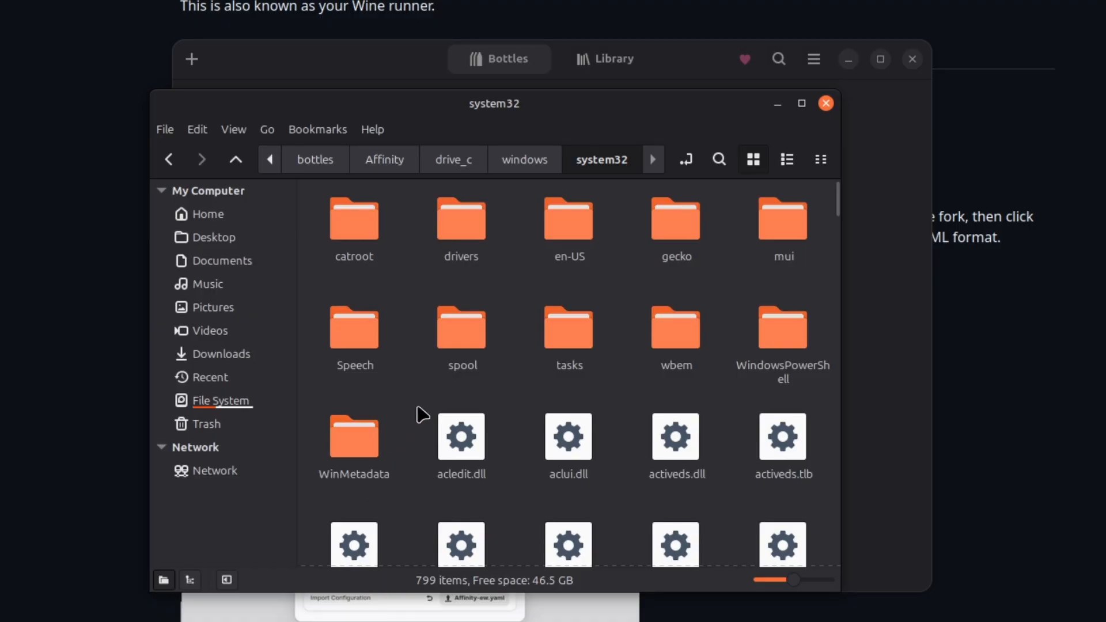
click(827, 103)
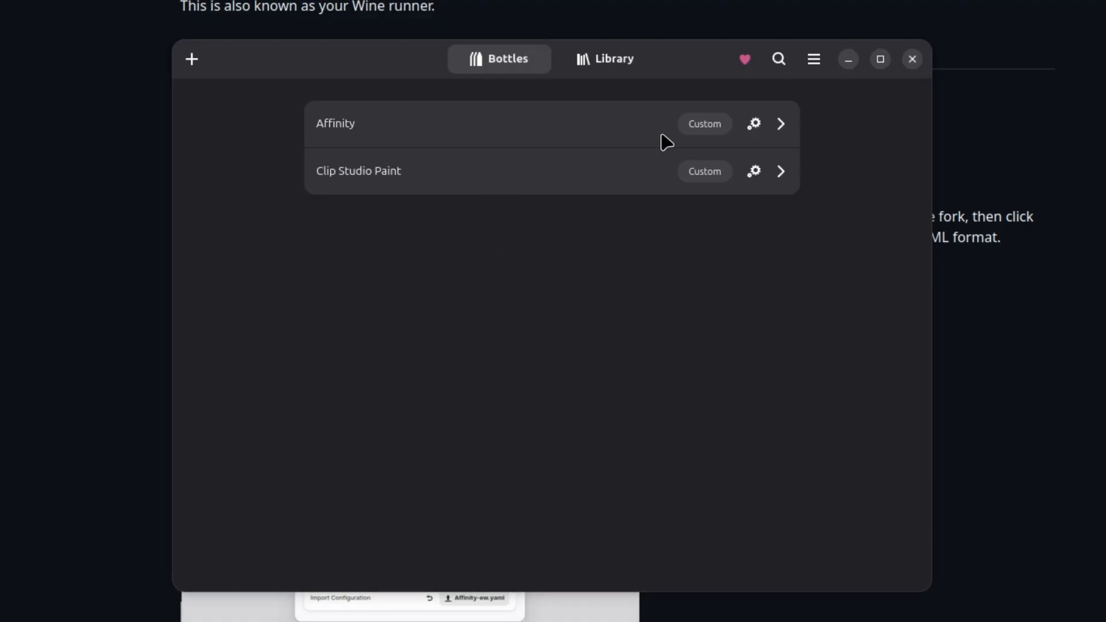
click(628, 122)
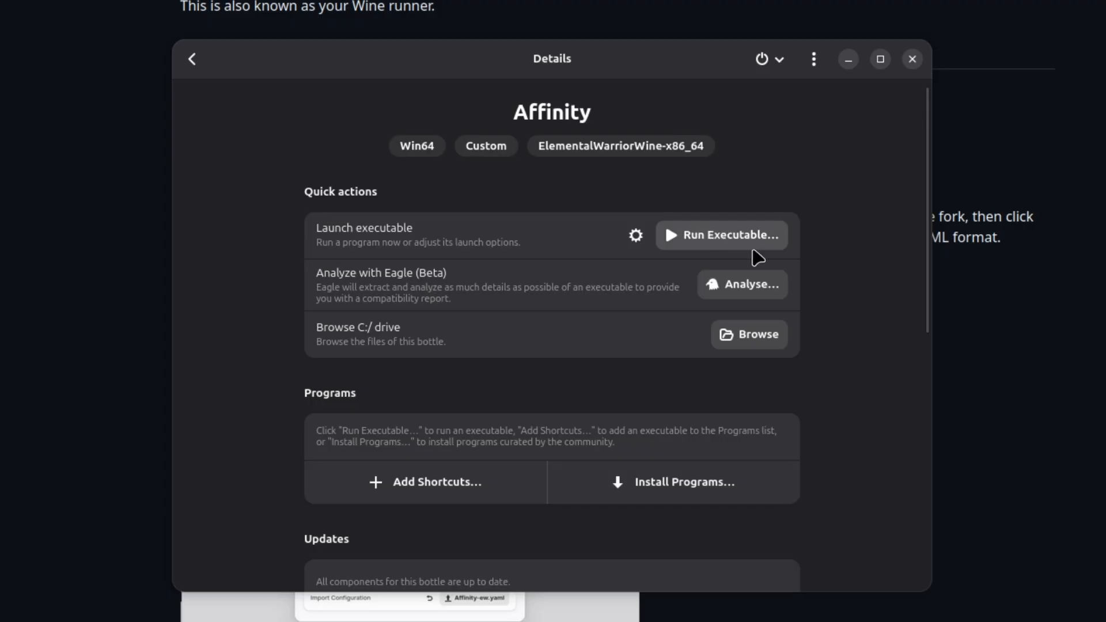
click(698, 234)
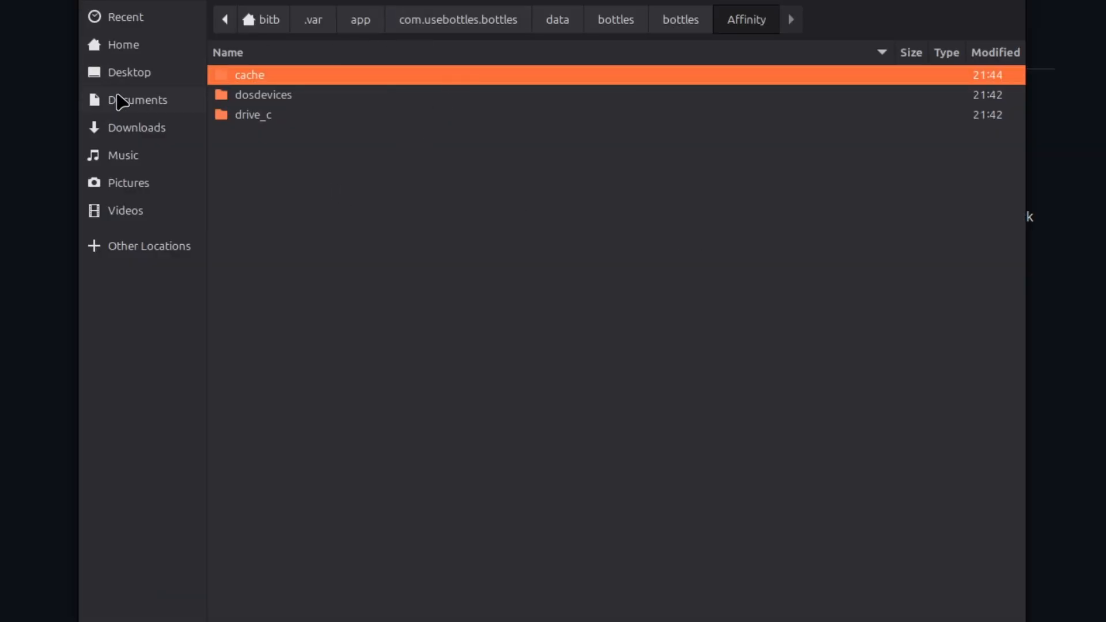
click(157, 130)
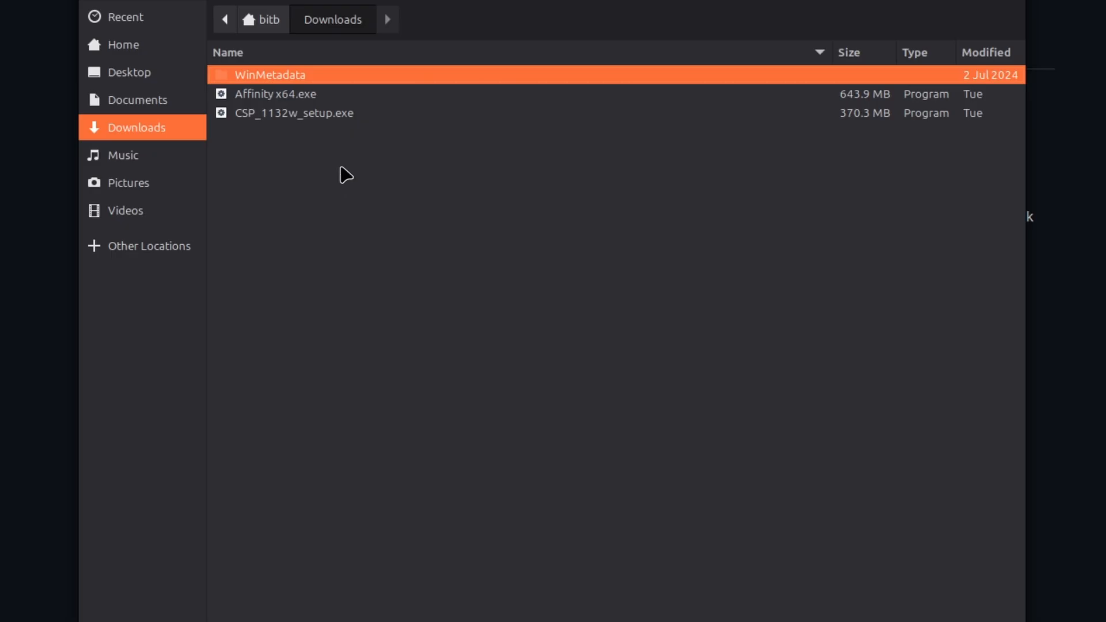
click(292, 98)
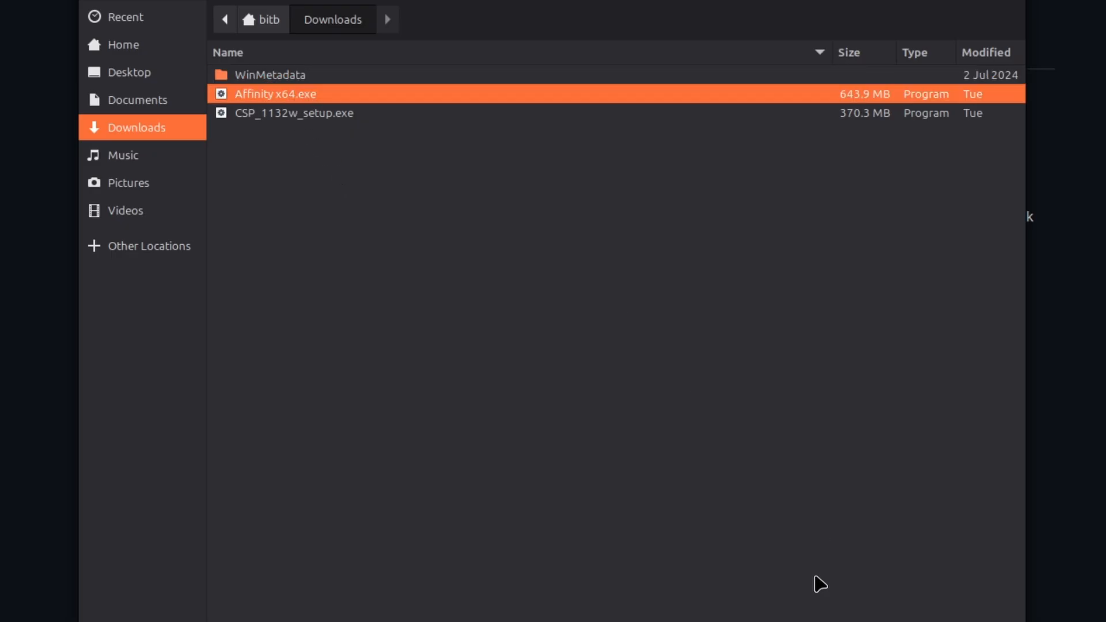
key(Return)
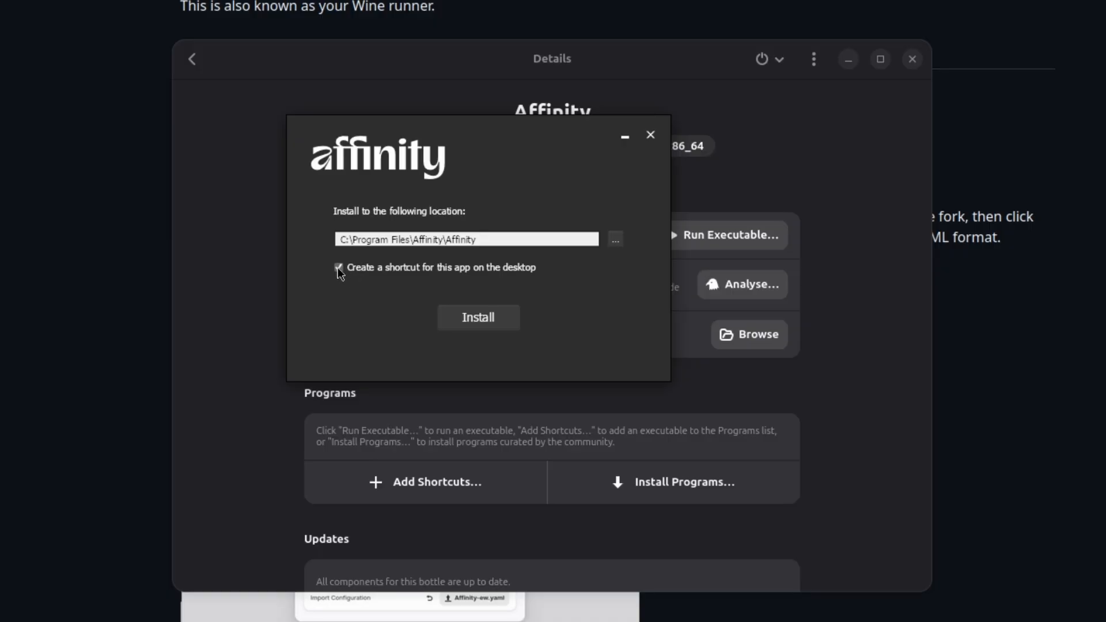
click(478, 317)
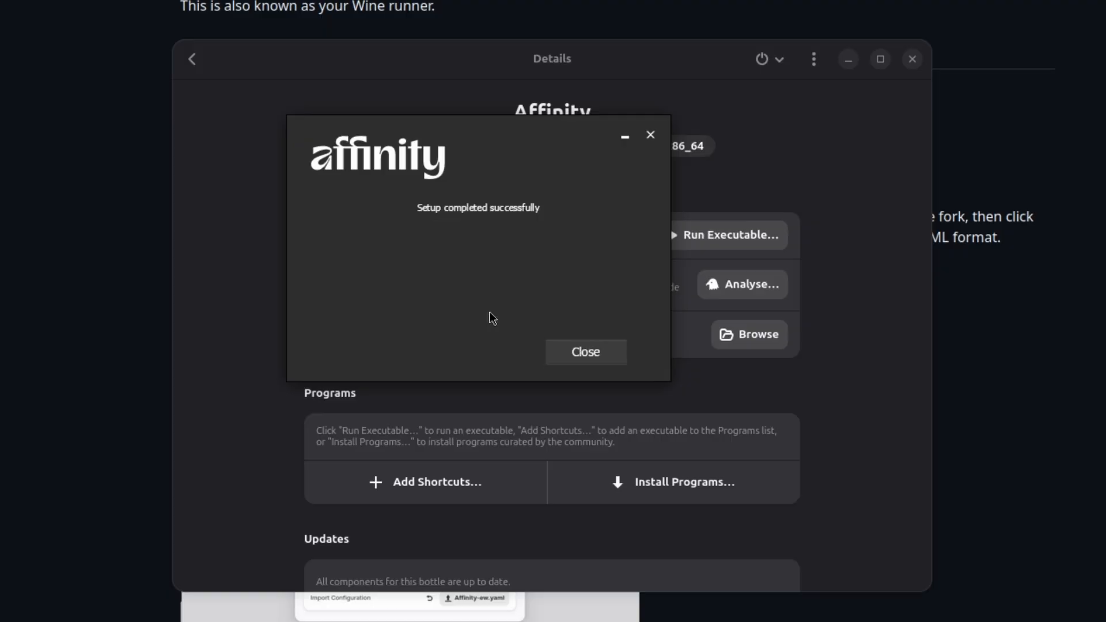
click(590, 359)
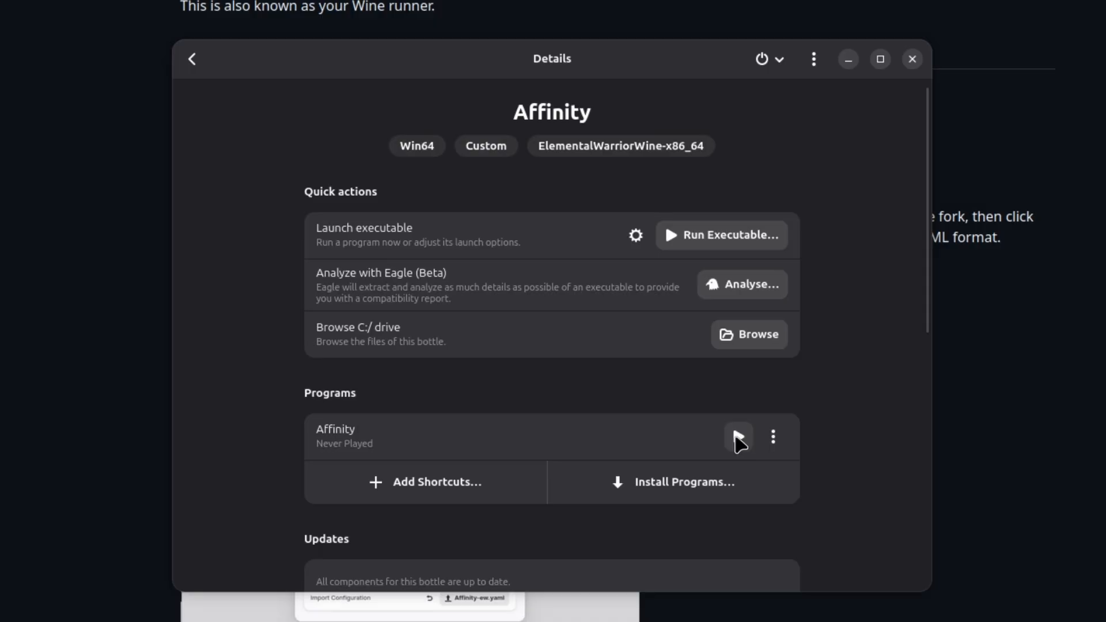
Launch the installed Affinity program from the bottle and dismiss its welcome window.
click(738, 439)
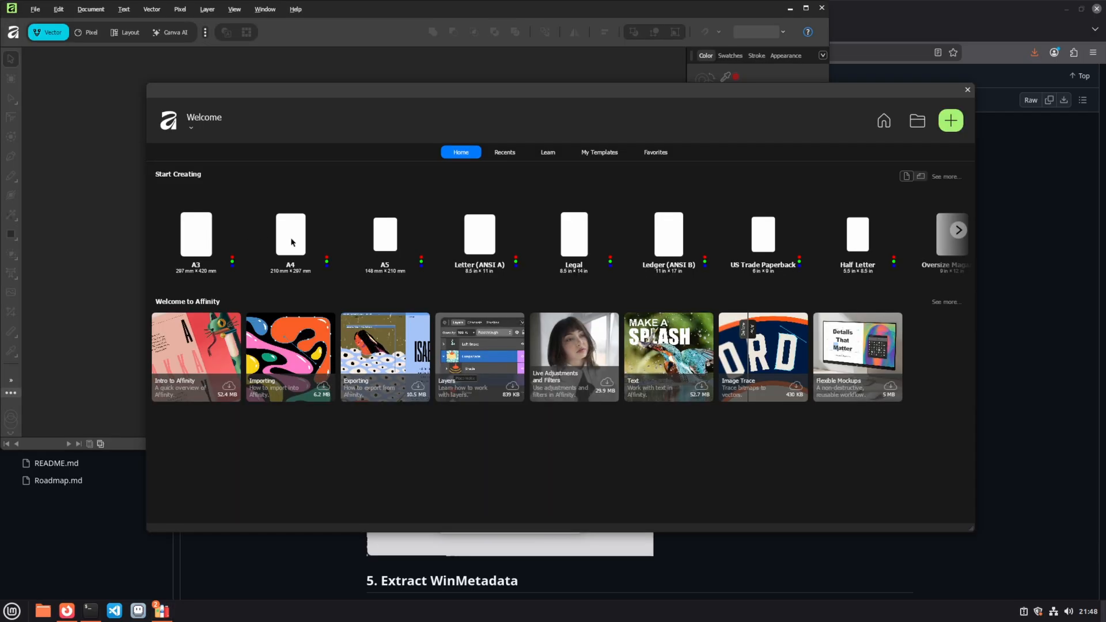
click(291, 242)
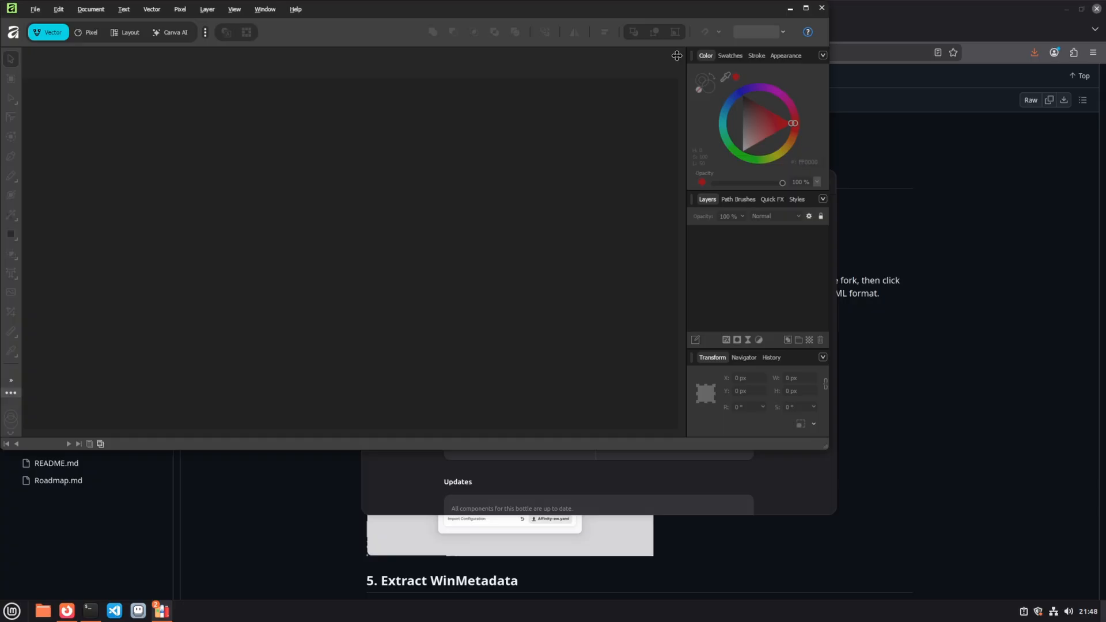
drag(711, 77, 731, 115)
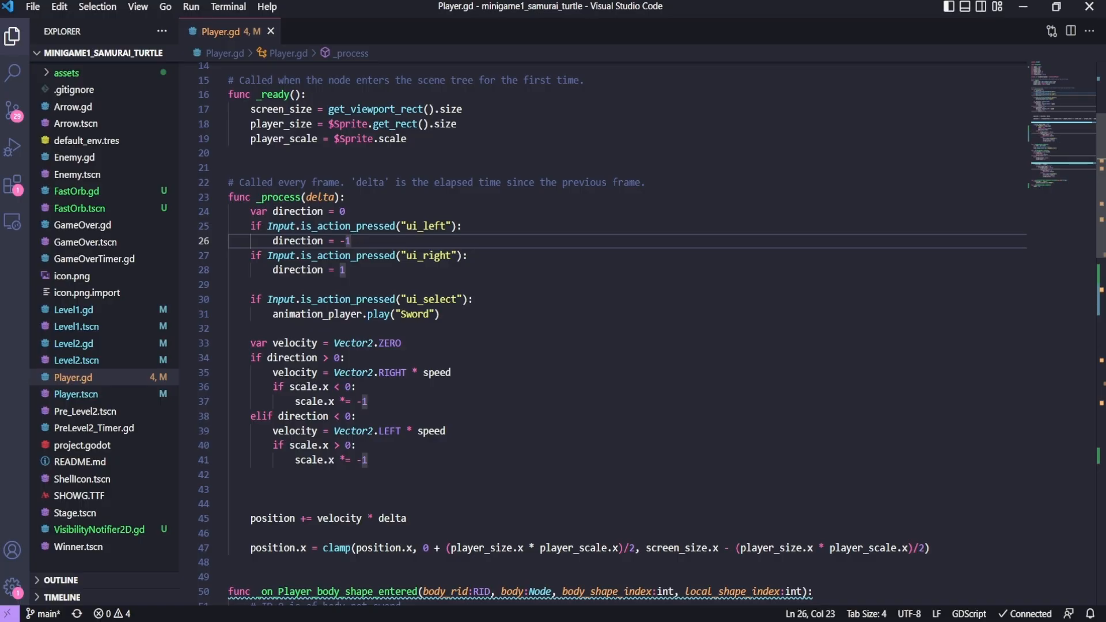
Switch to Visual Studio Code and add an animation_player.play call below direction = -1 in the ui_left branch of Player.gd.
key(Return)
text(anima)
key(Return)
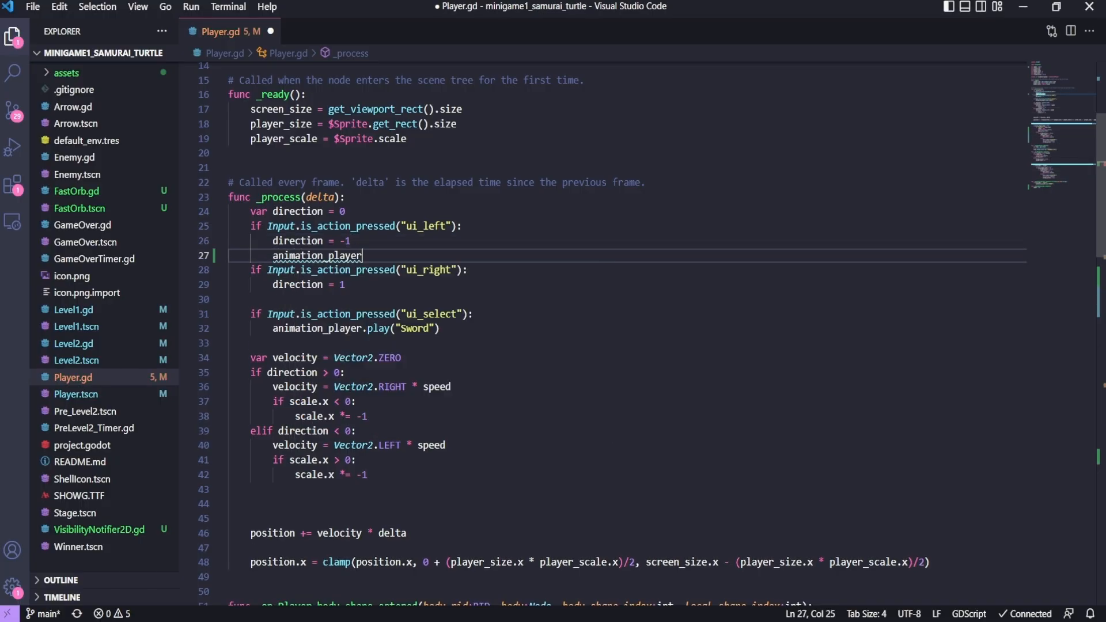
text(.play)
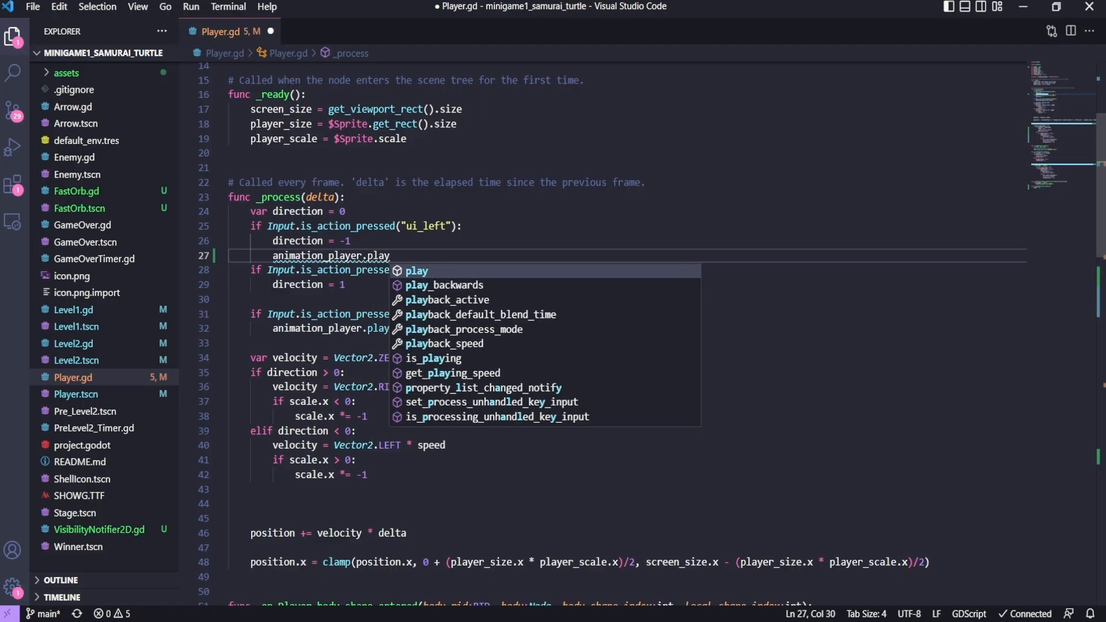
key(Return)
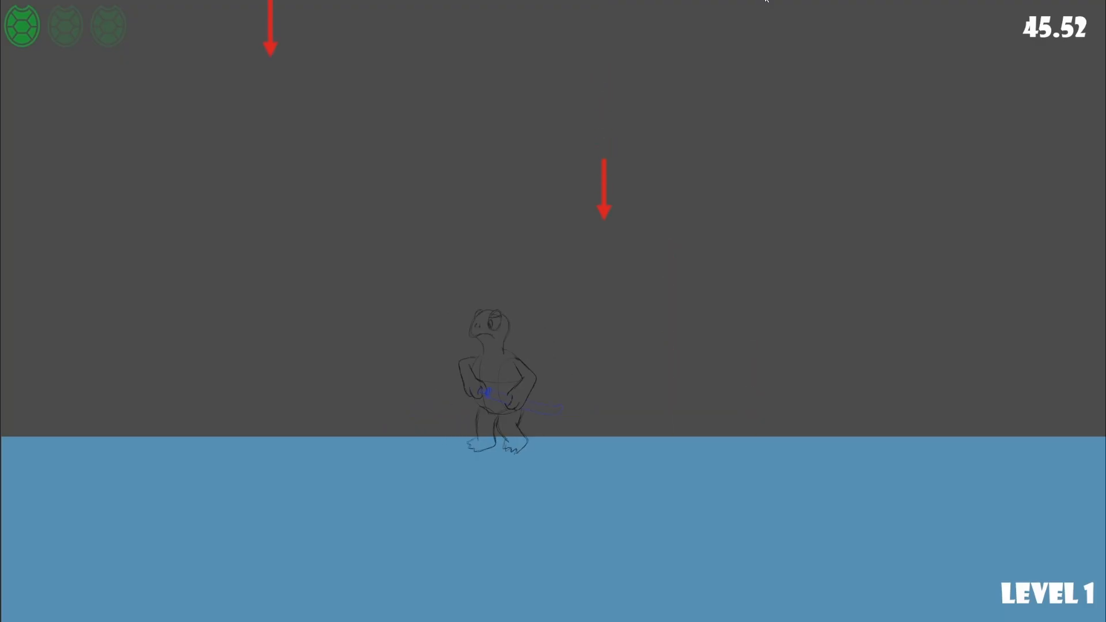
Playtest the turtle's movement to the right and left in Level 1 of the game.
key(Right)
key(Right)
key(Left)
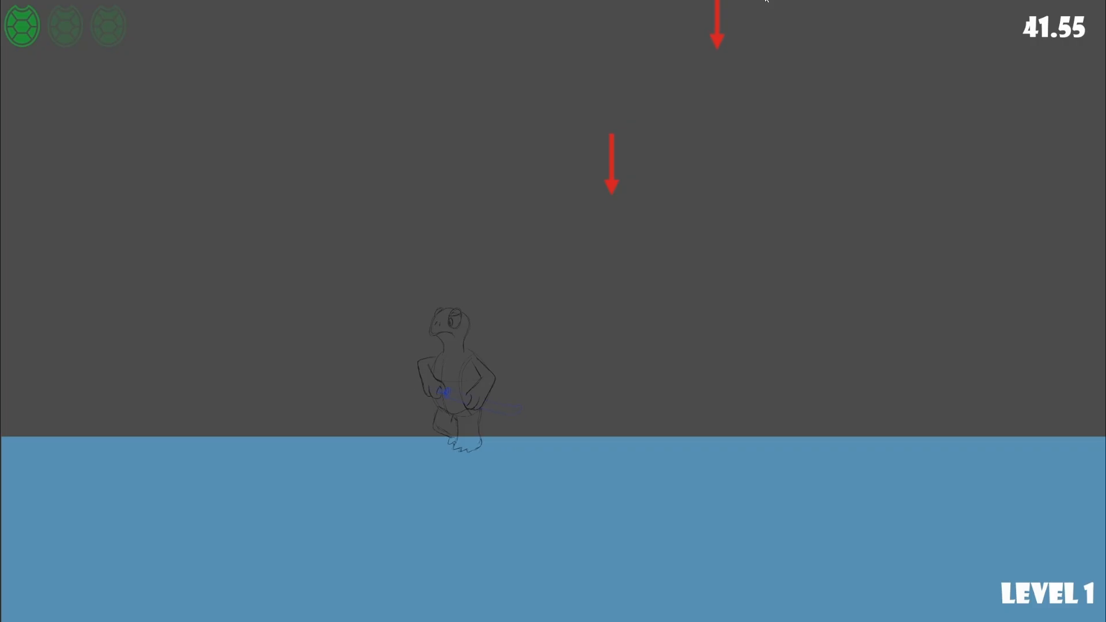
key(Right)
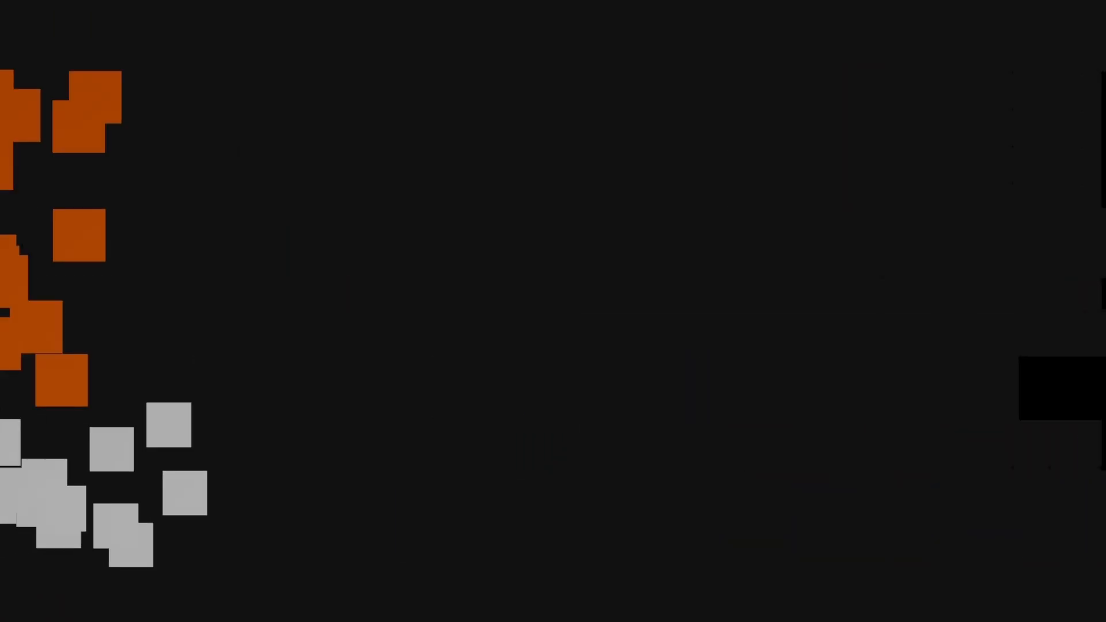